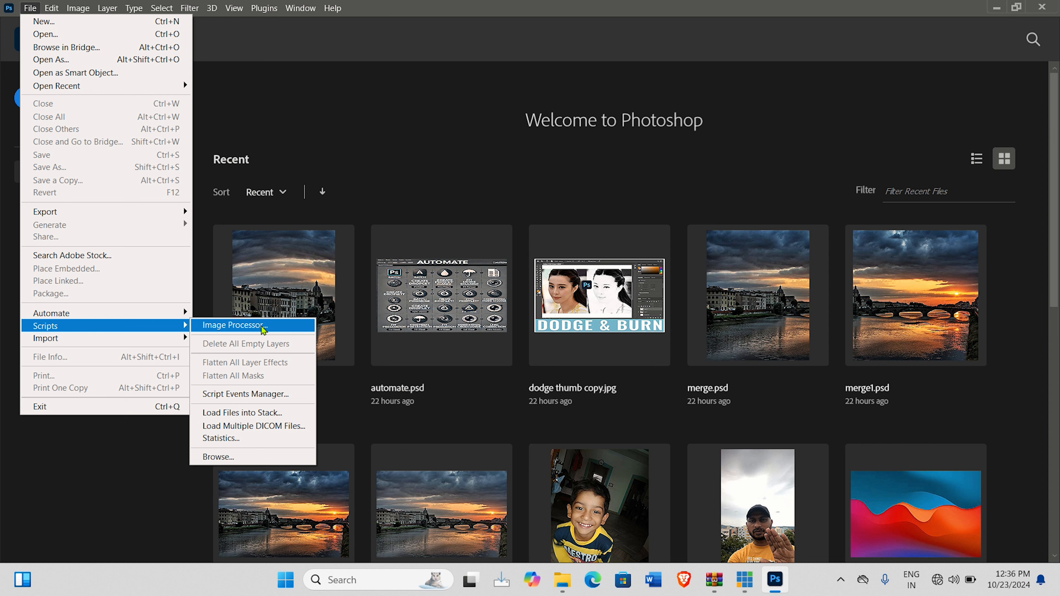
Open Bellantoni-Landscape-480x320.jpg from the wallpapers folder on the F: drive
left_click(462, 114)
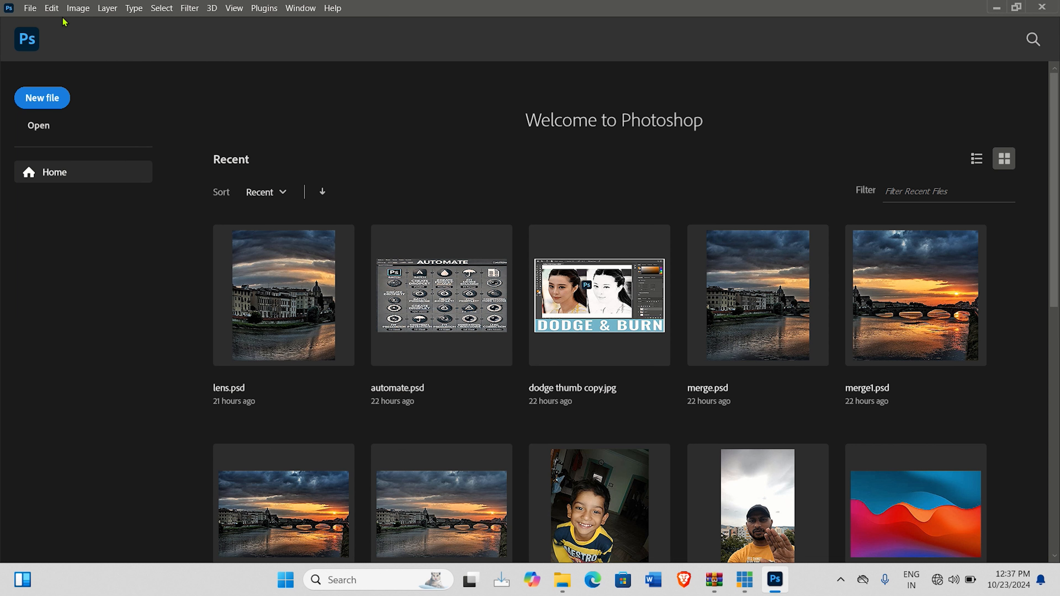
left_click(30, 8)
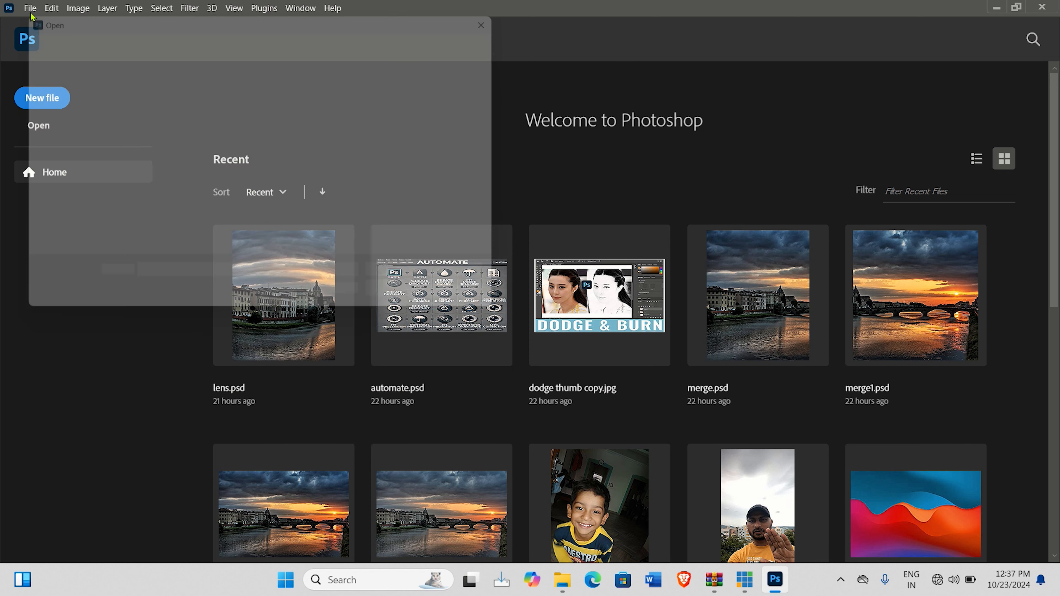
left_click(46, 38)
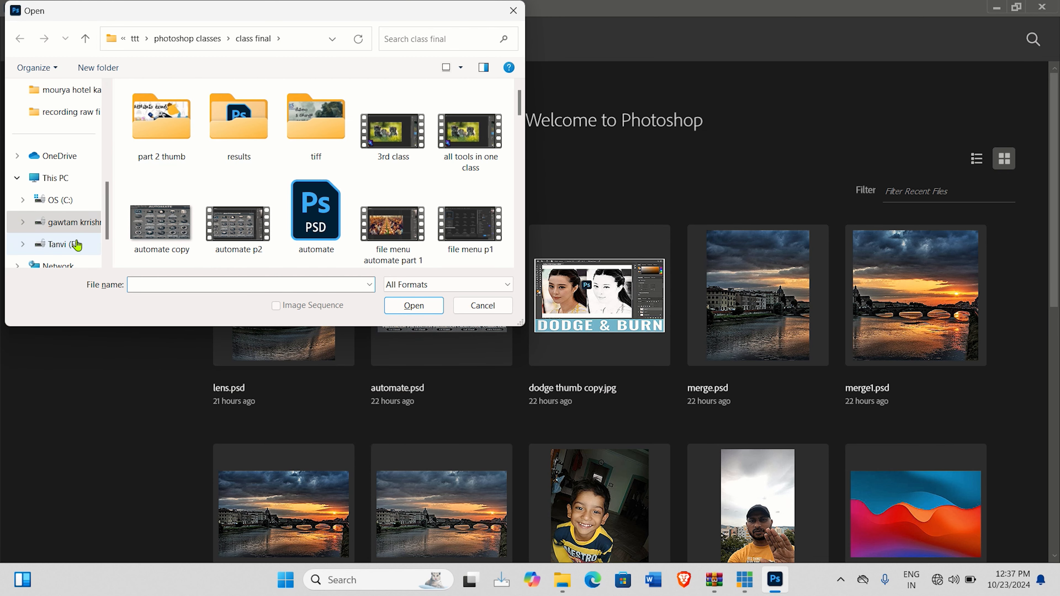
left_click(59, 243)
left_click(179, 151)
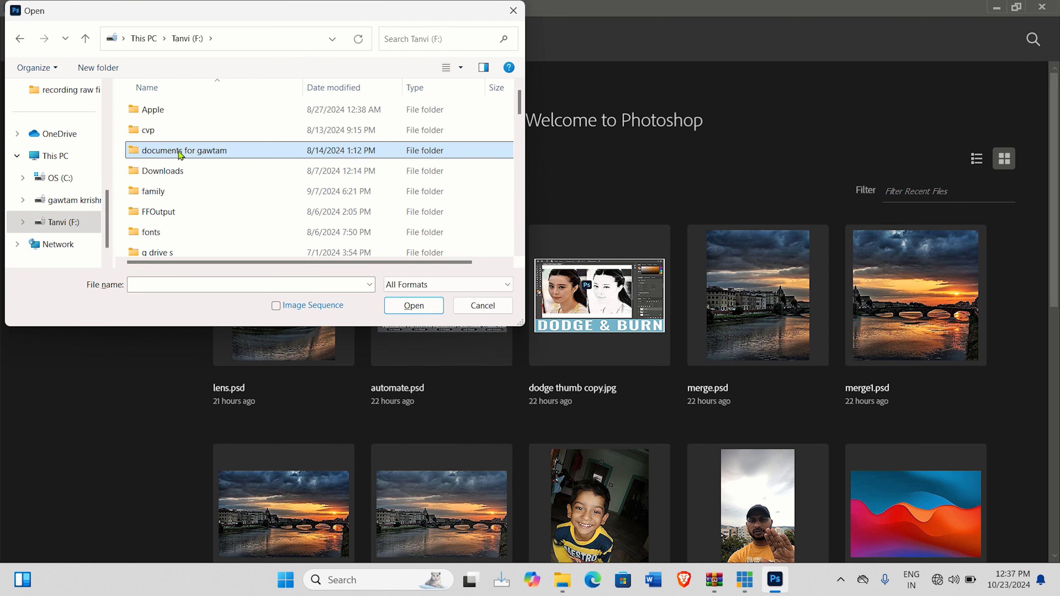
key("w")
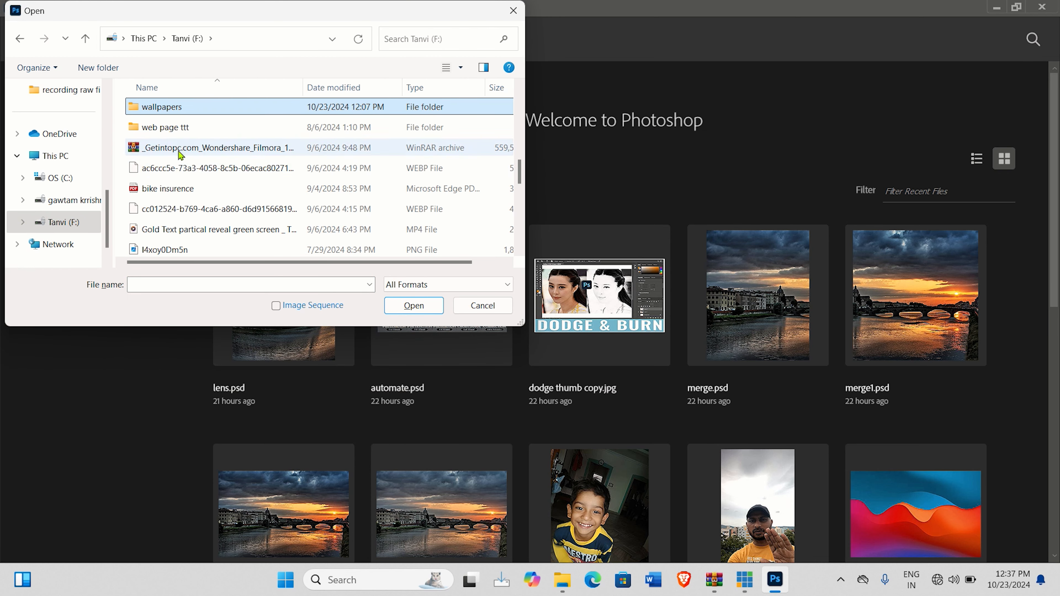
double_click(162, 108)
left_click(177, 135)
left_click(412, 305)
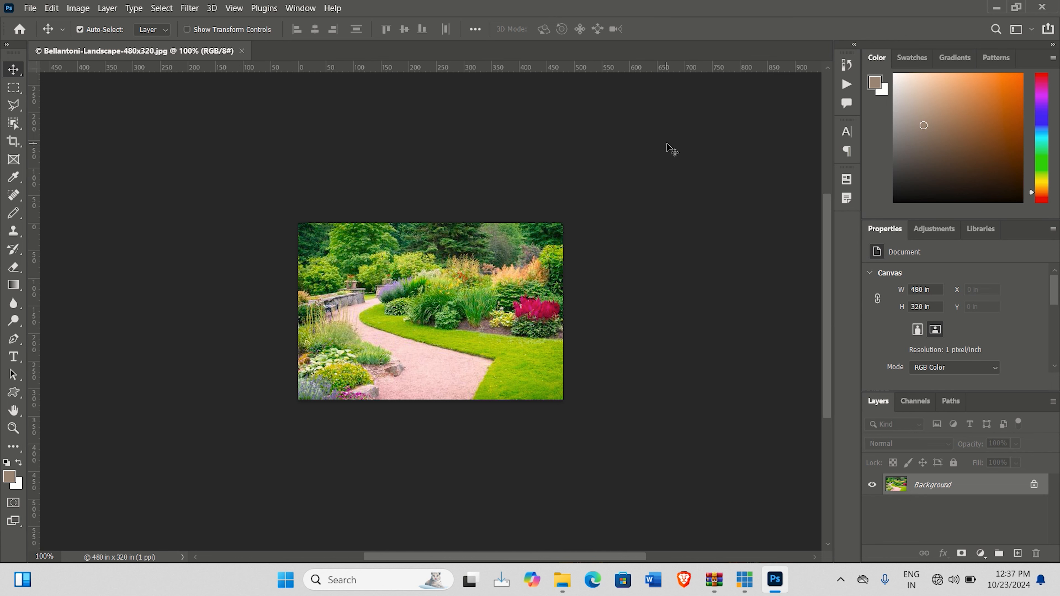
Create a new action named "colour change" in the Default Actions set and start recording it
left_click(301, 8)
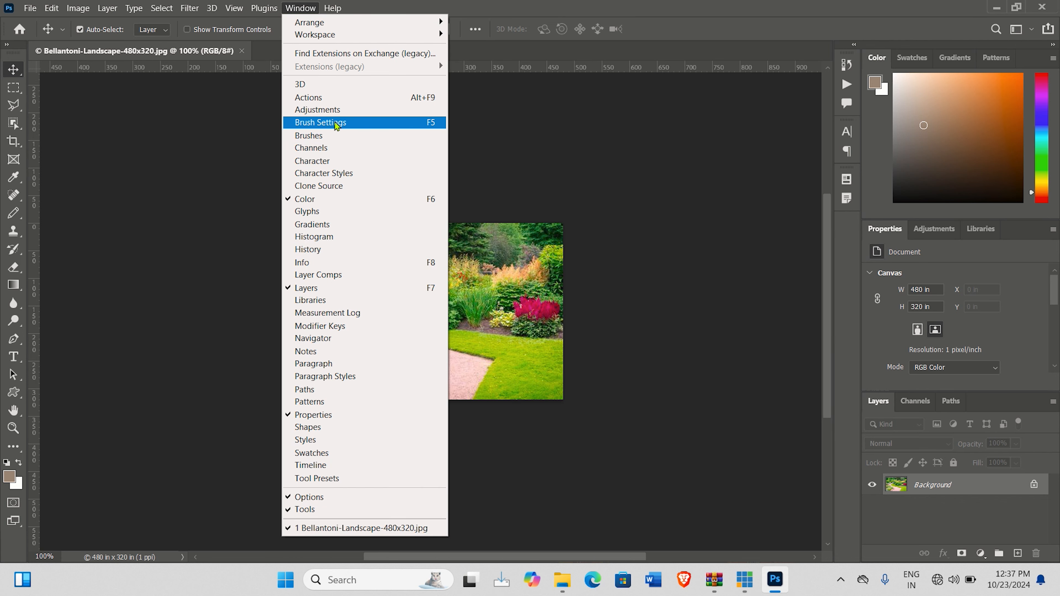
left_click(308, 97)
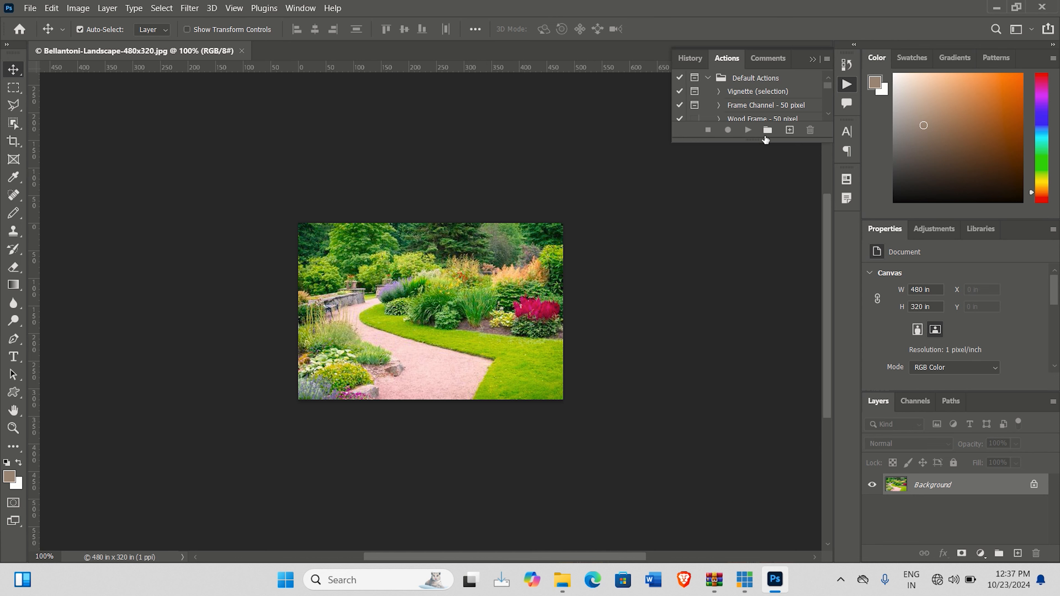
left_click(789, 130)
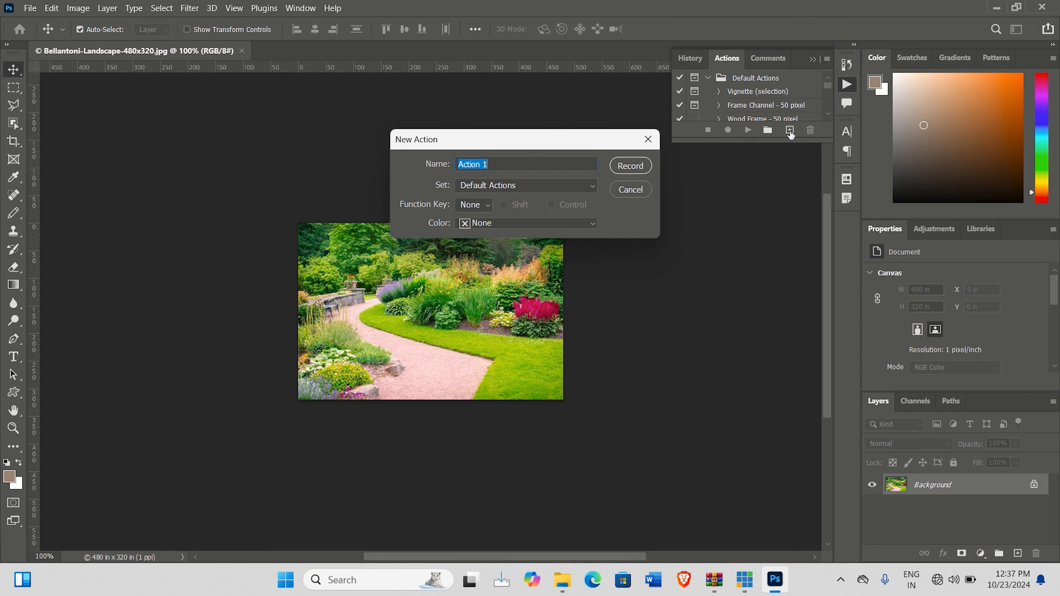
type("colour change")
left_click(624, 167)
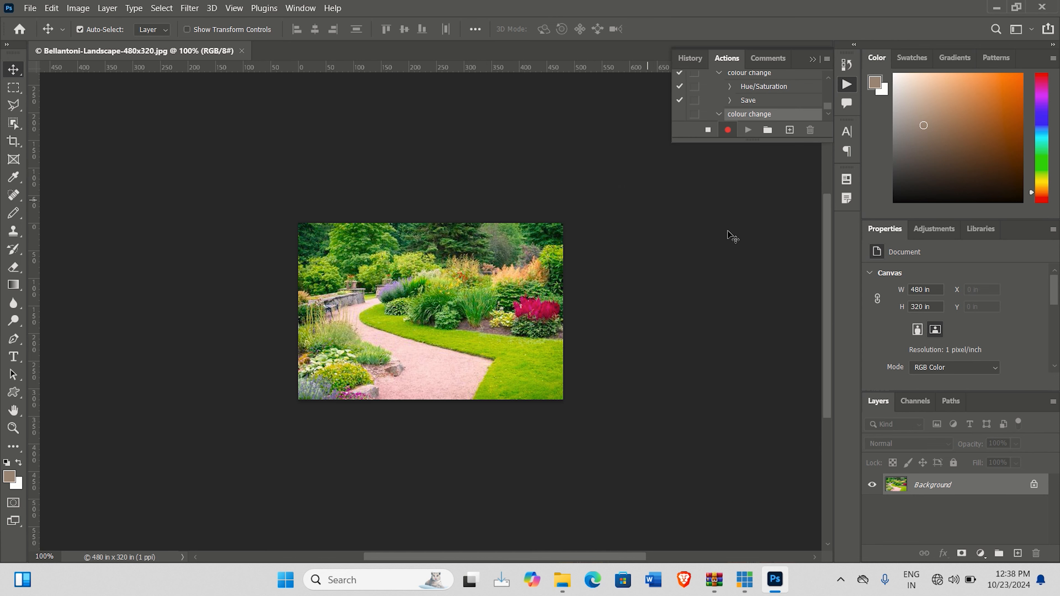
Apply a Vibrance adjustment with vibrance +34 and saturation +34 to the garden image, and stop recording the action
left_click(78, 8)
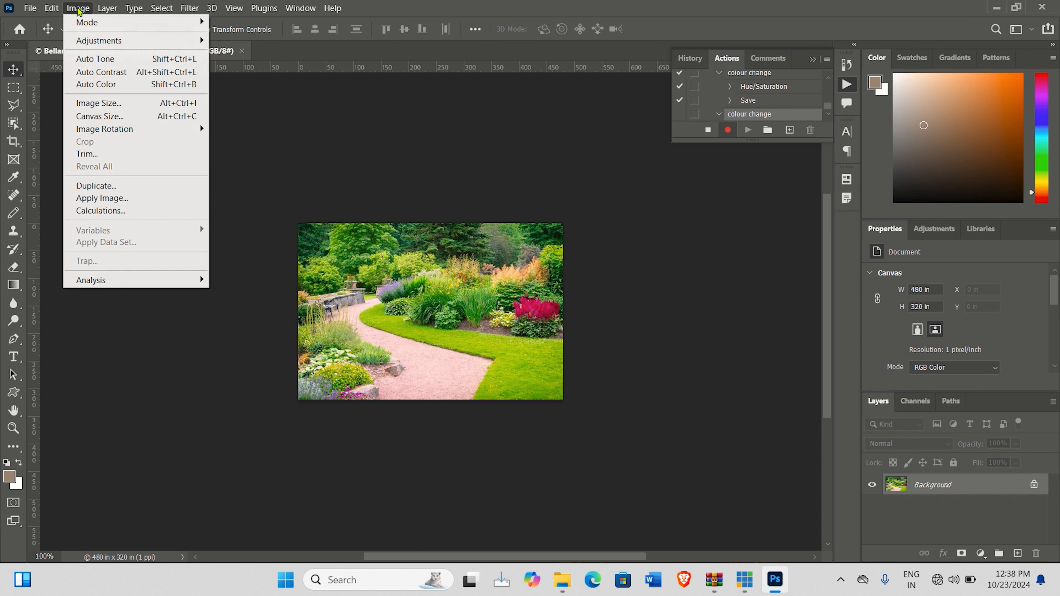
mouse_move(175, 40)
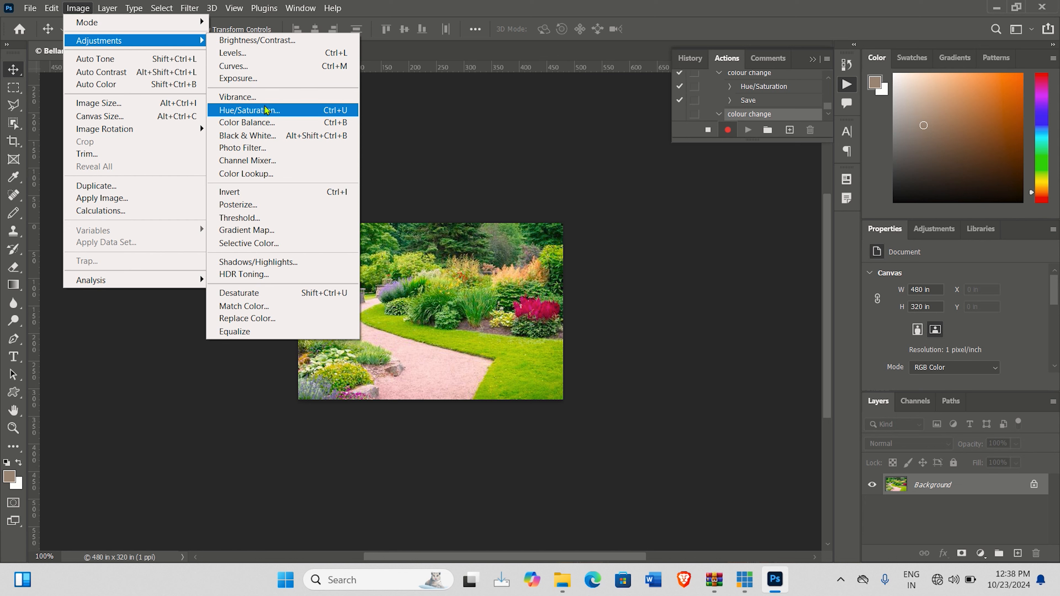
left_click(246, 96)
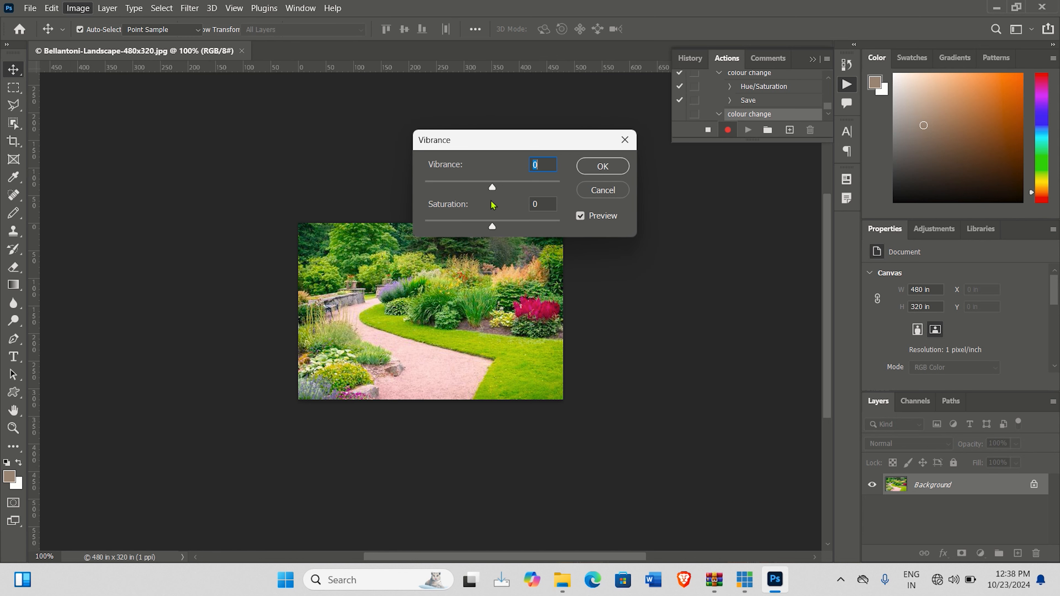
left_click_drag(492, 189, 516, 188)
left_click_drag(493, 226, 514, 235)
key("Tab")
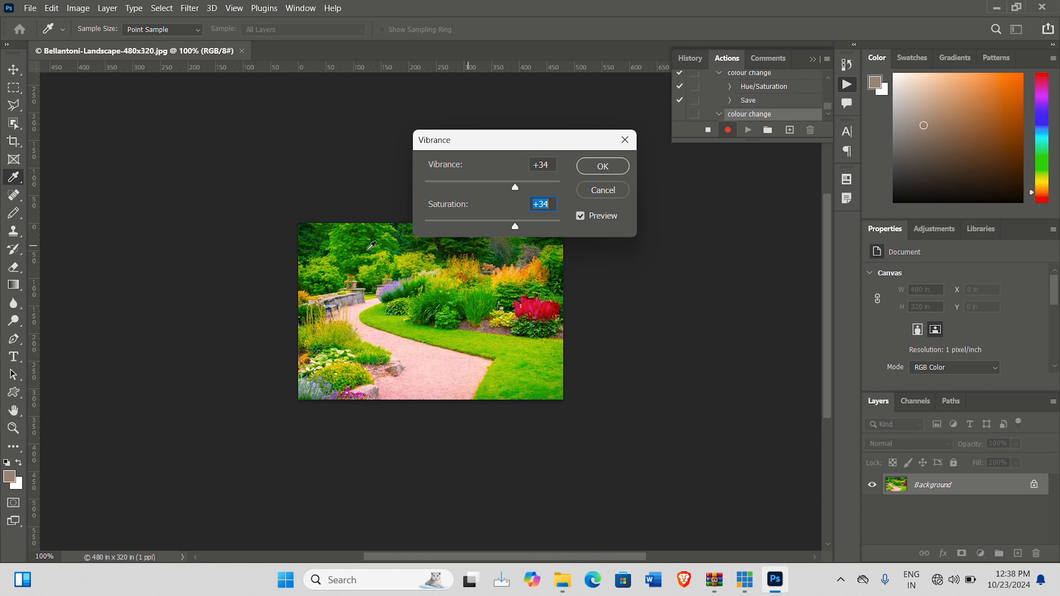
left_click(603, 166)
key("v")
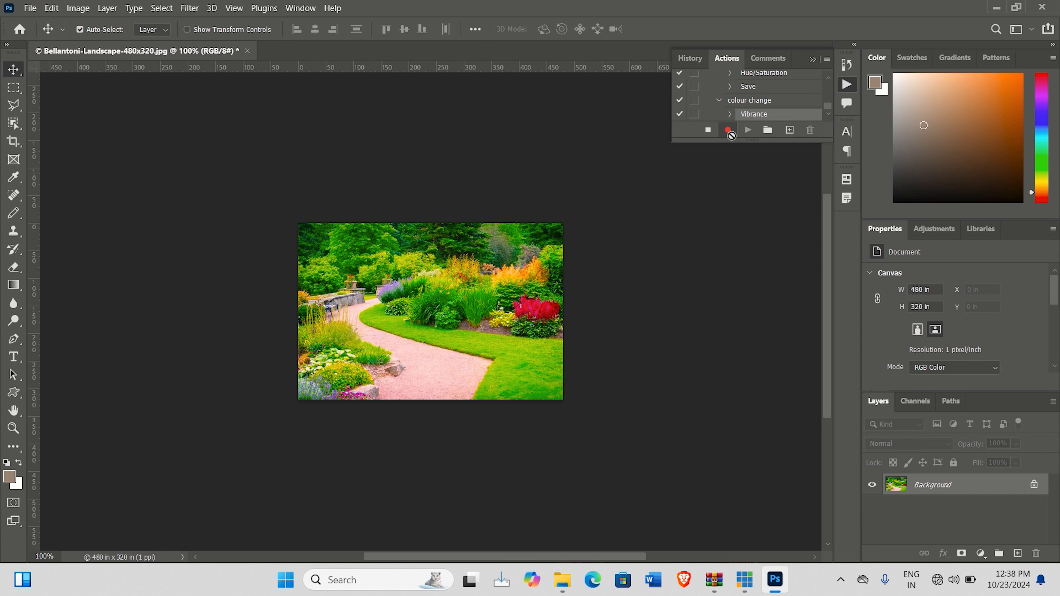
left_click(708, 131)
Start the Image Processor script and choose F:\wallpapers as the source folder
left_click(31, 10)
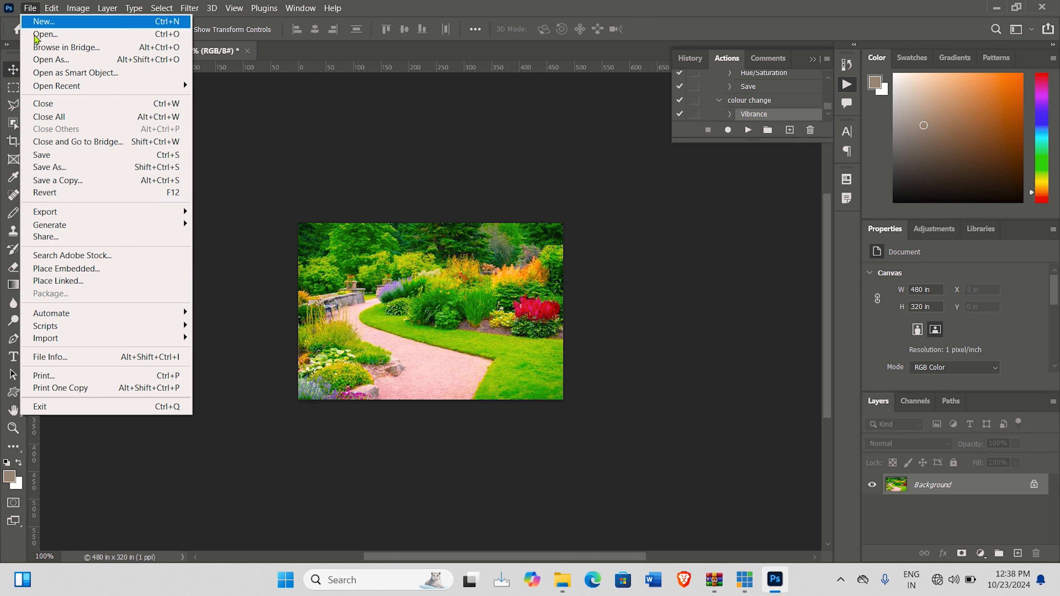
mouse_move(87, 328)
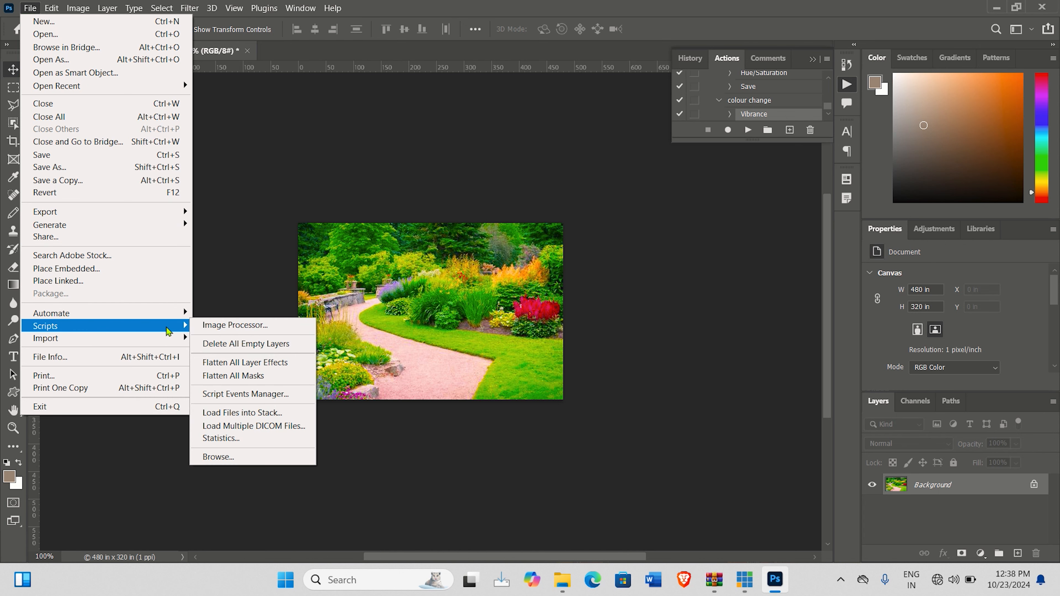
left_click(230, 327)
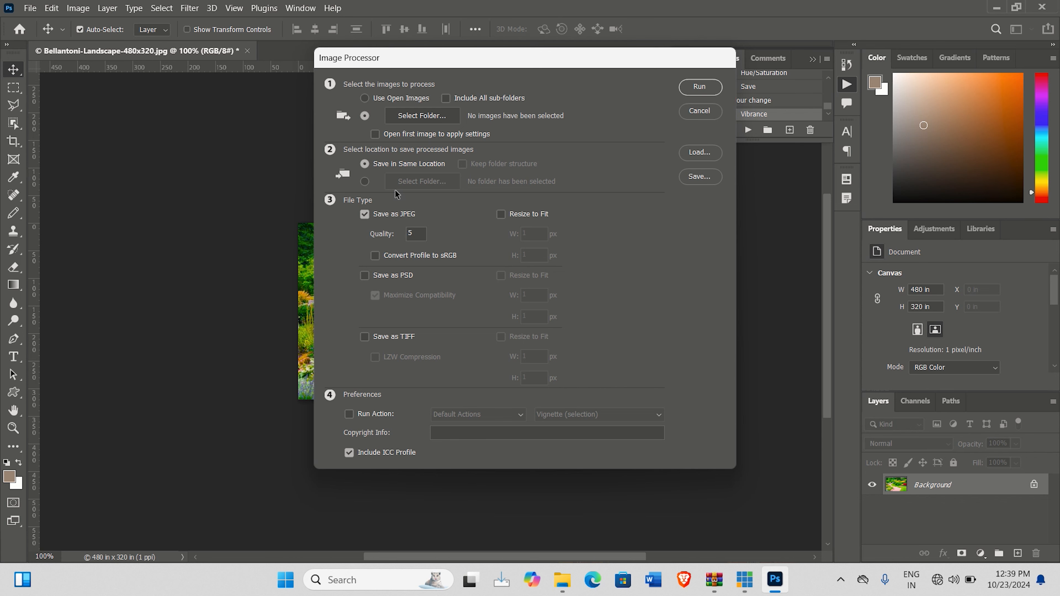
left_click(440, 119)
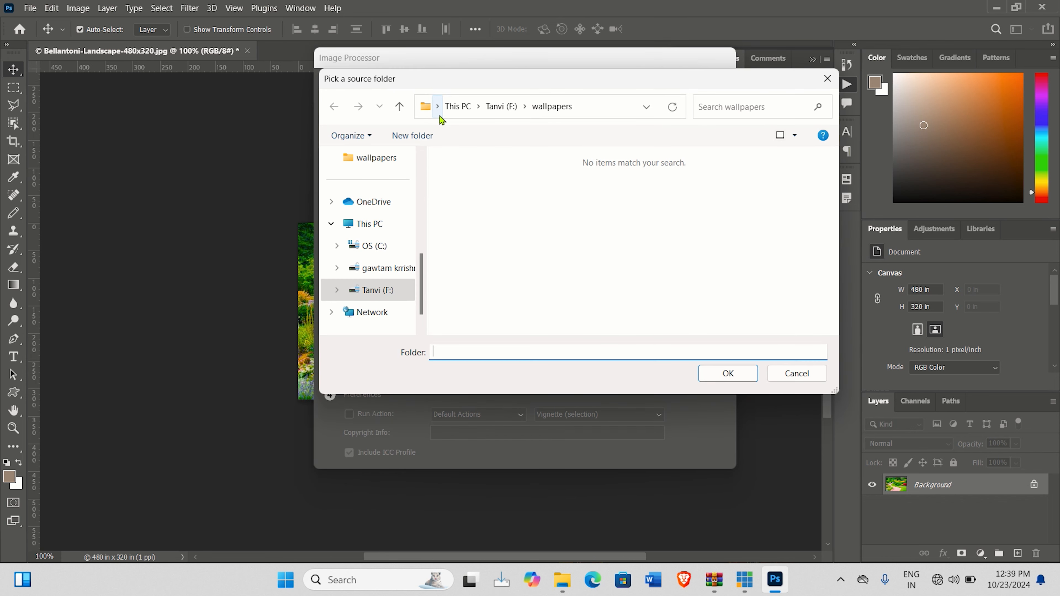
left_click(660, 432)
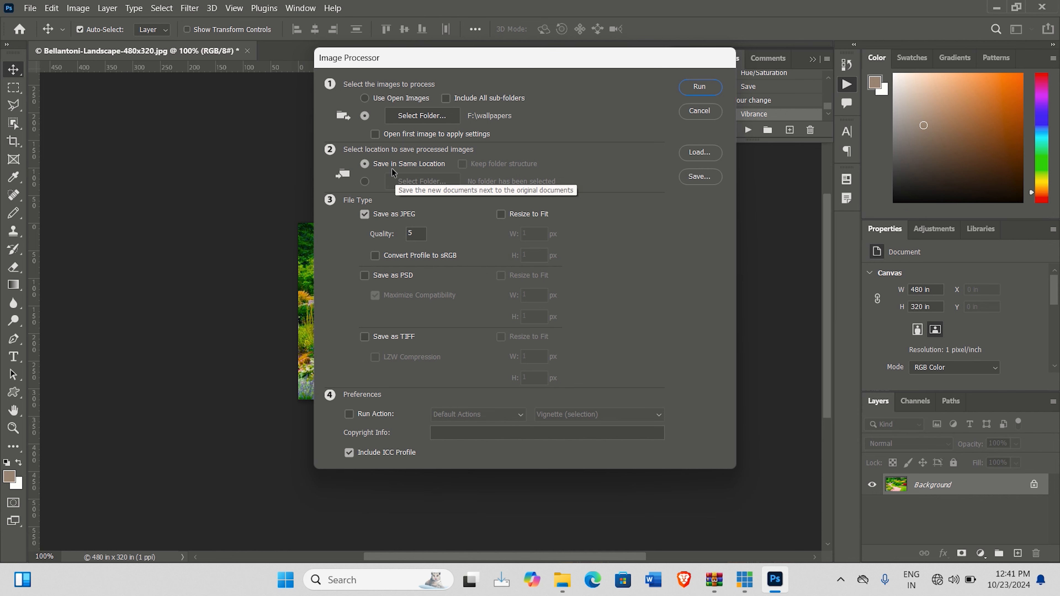
Create a subfolder named "New folder" inside wallpapers and choose it as the location for the processed images
left_click(370, 180)
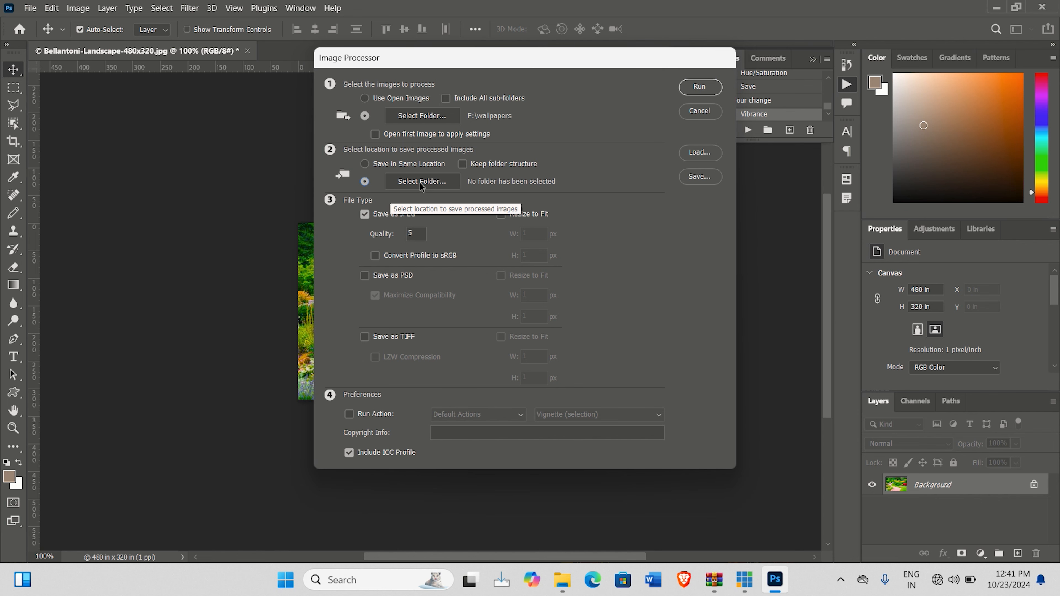
left_click(419, 182)
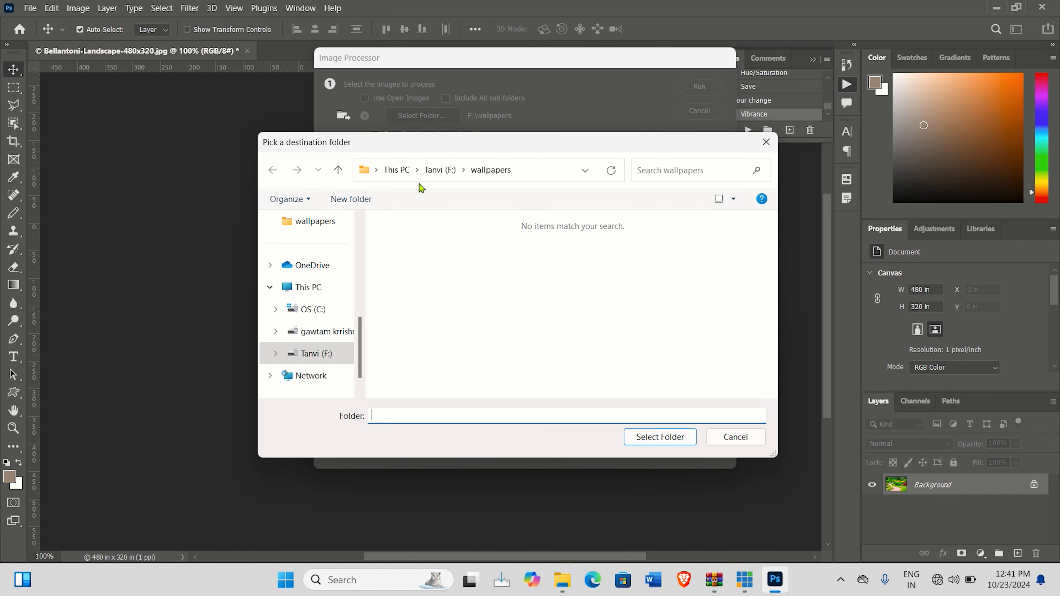
left_click(366, 203)
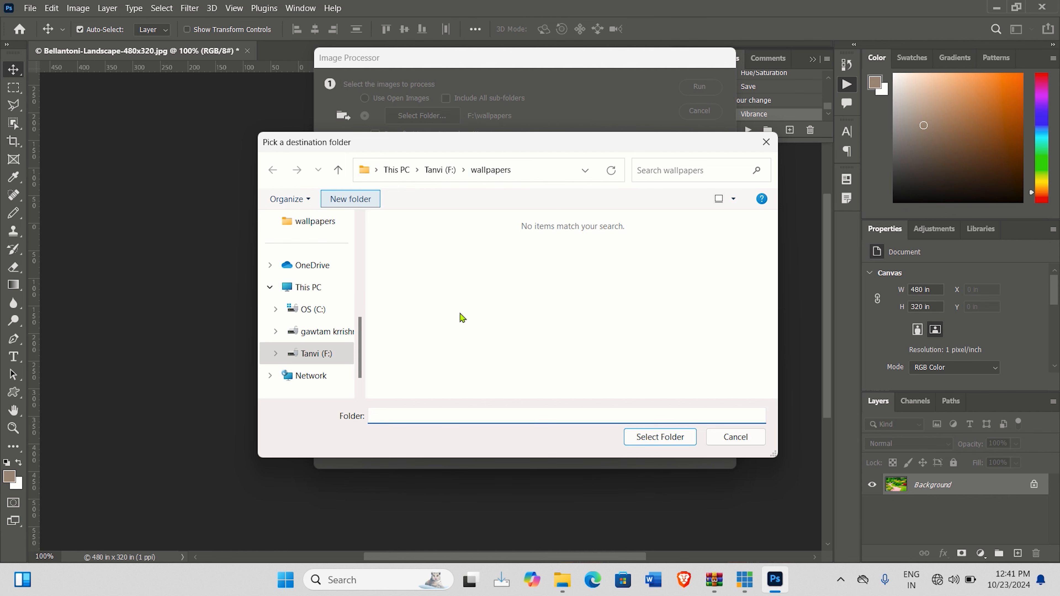
left_click(483, 307)
left_click(654, 438)
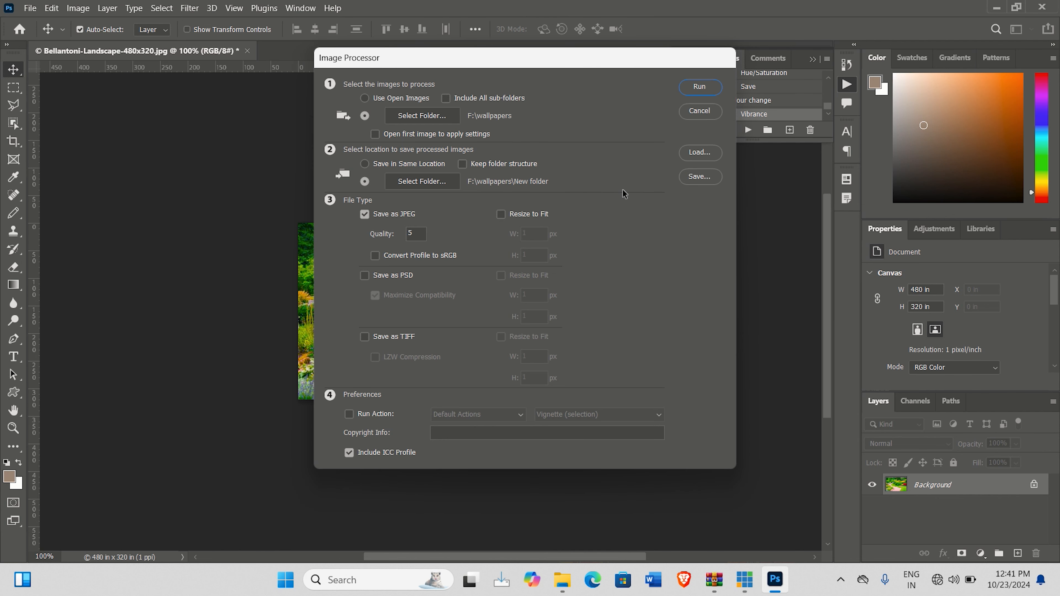
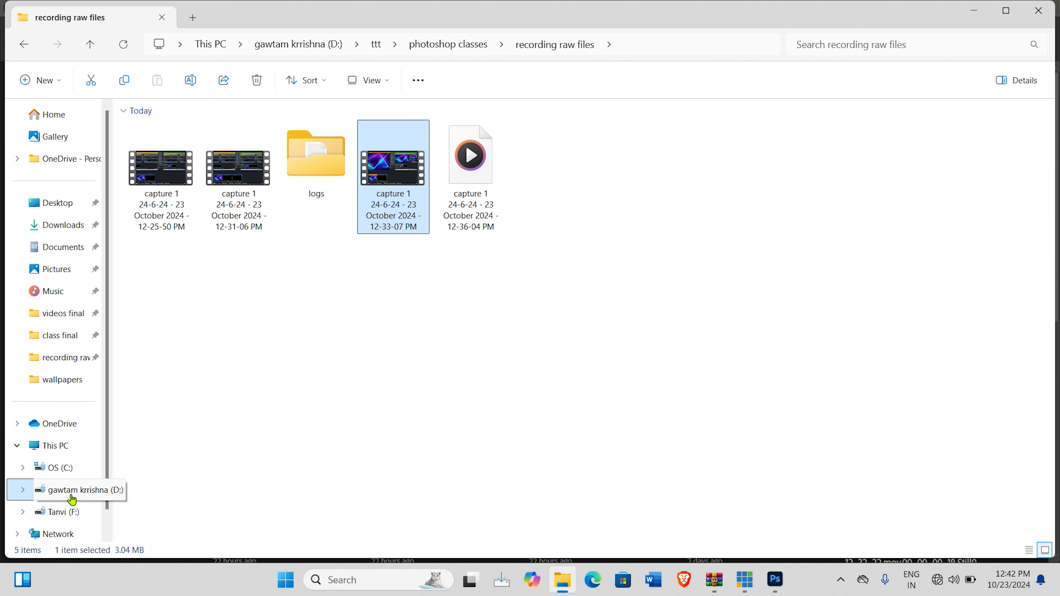
In File Explorer, browse to the PSD output folder inside F:\wallpapers\New folder
left_click(70, 510)
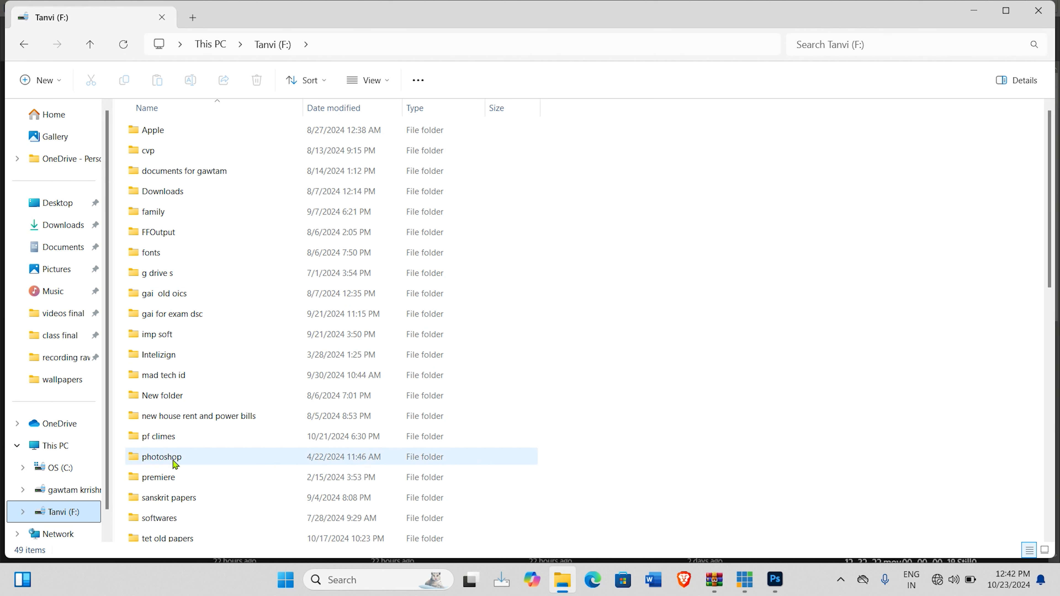
left_click(161, 421)
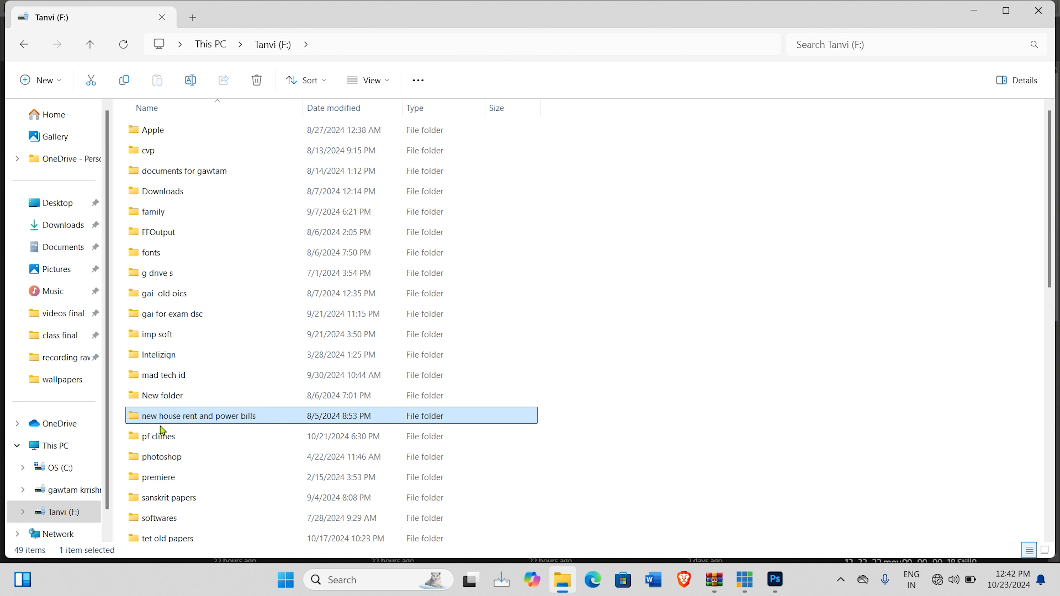
key("w")
double_click(165, 130)
double_click(164, 148)
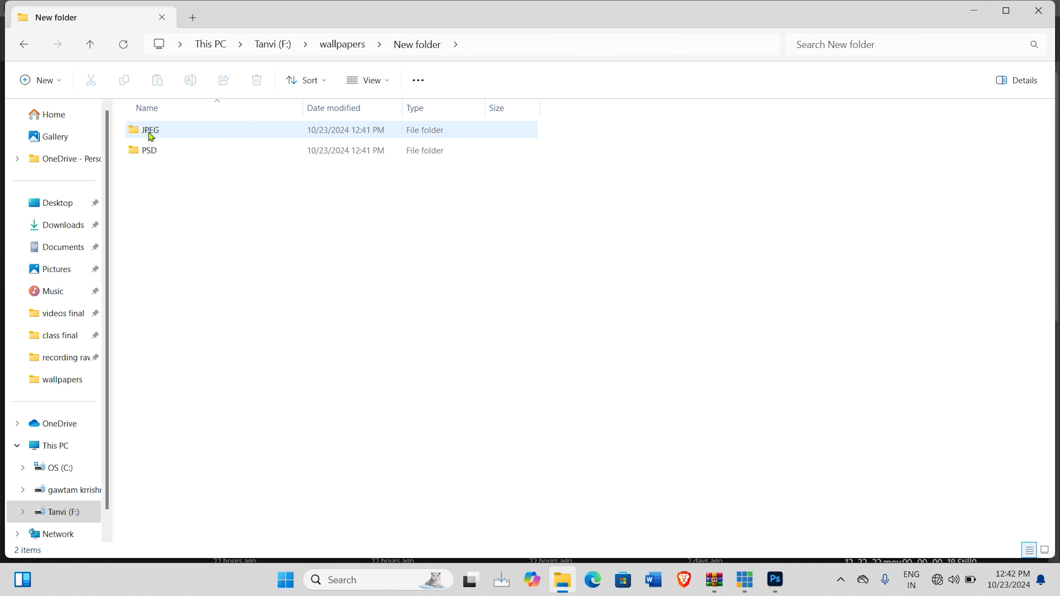
double_click(146, 152)
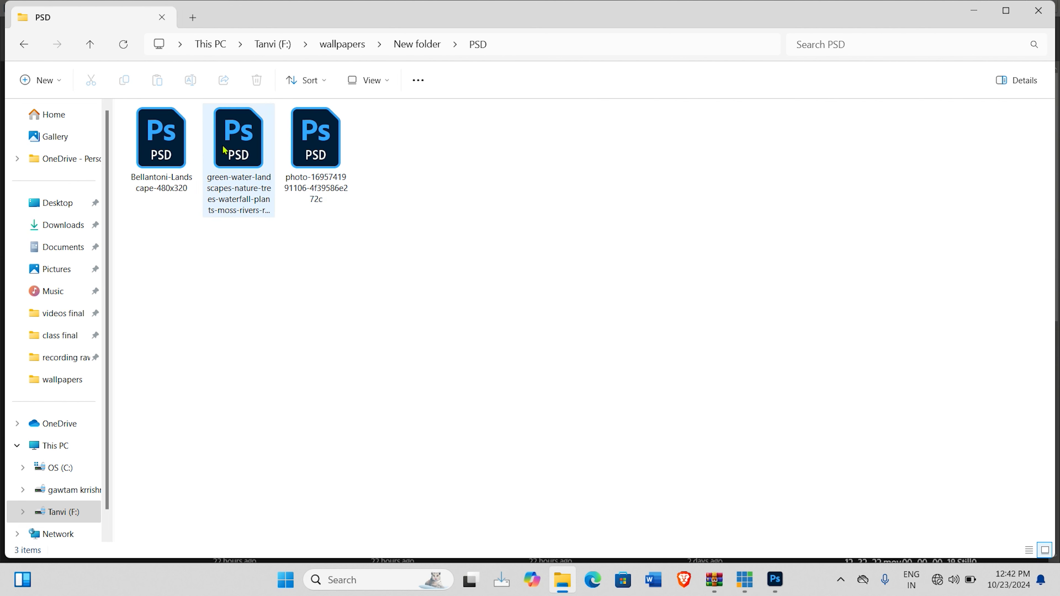
Open the three processed PSD files in Photoshop, the garden, field and waterfall images, to check their colours
double_click(173, 151)
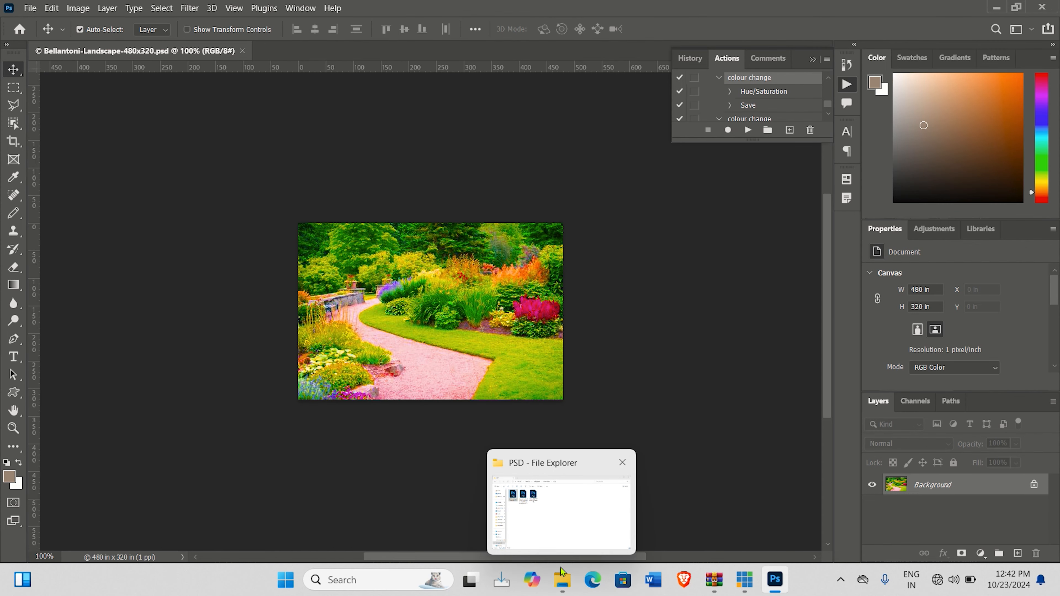
left_click(564, 584)
double_click(334, 168)
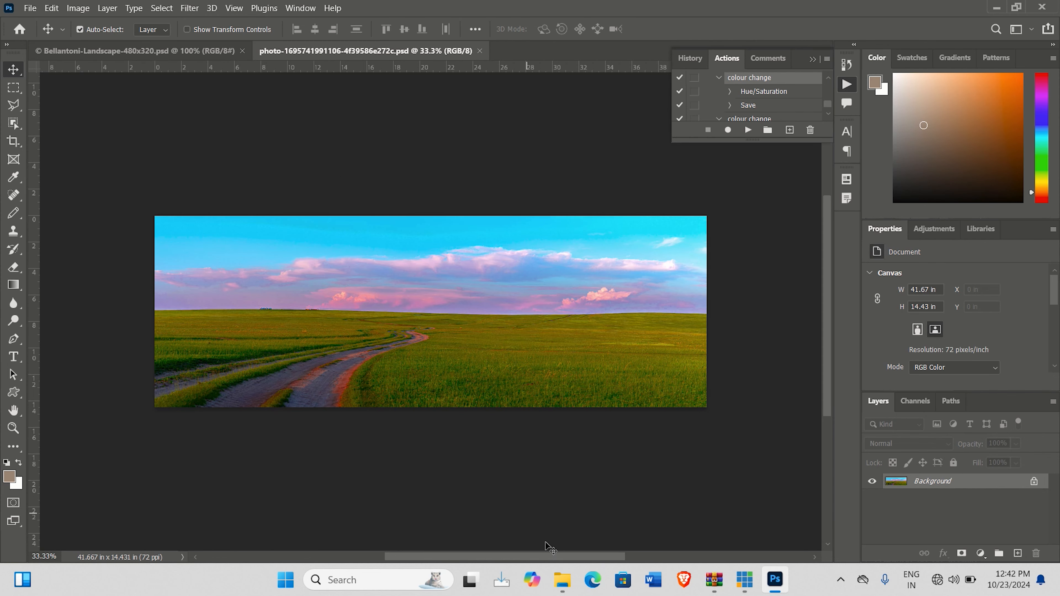
left_click(562, 583)
double_click(255, 164)
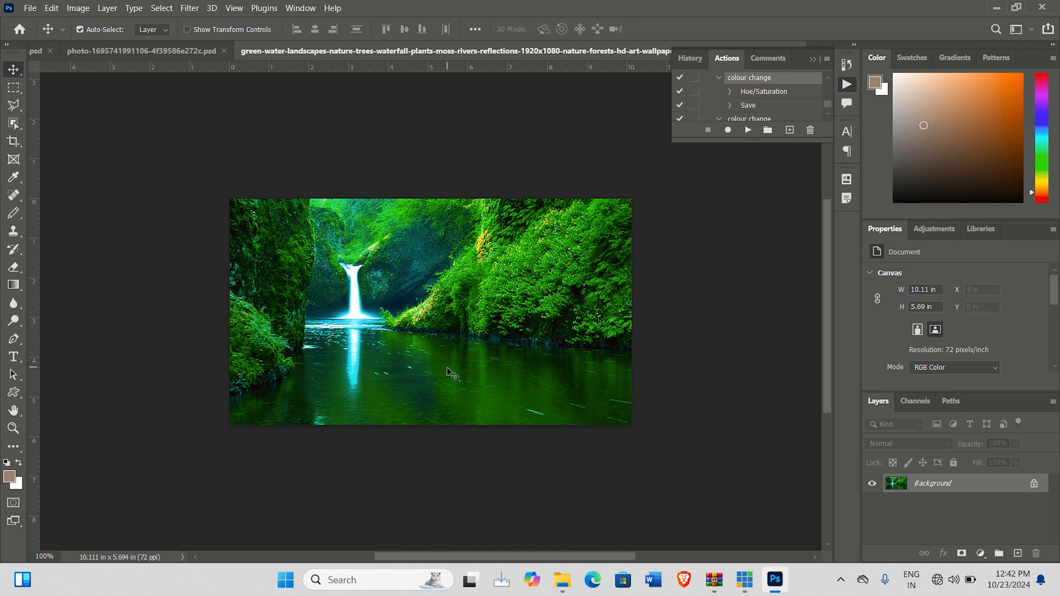
Return to File Explorer and view the processed images in the JPEG output folder
left_click(562, 579)
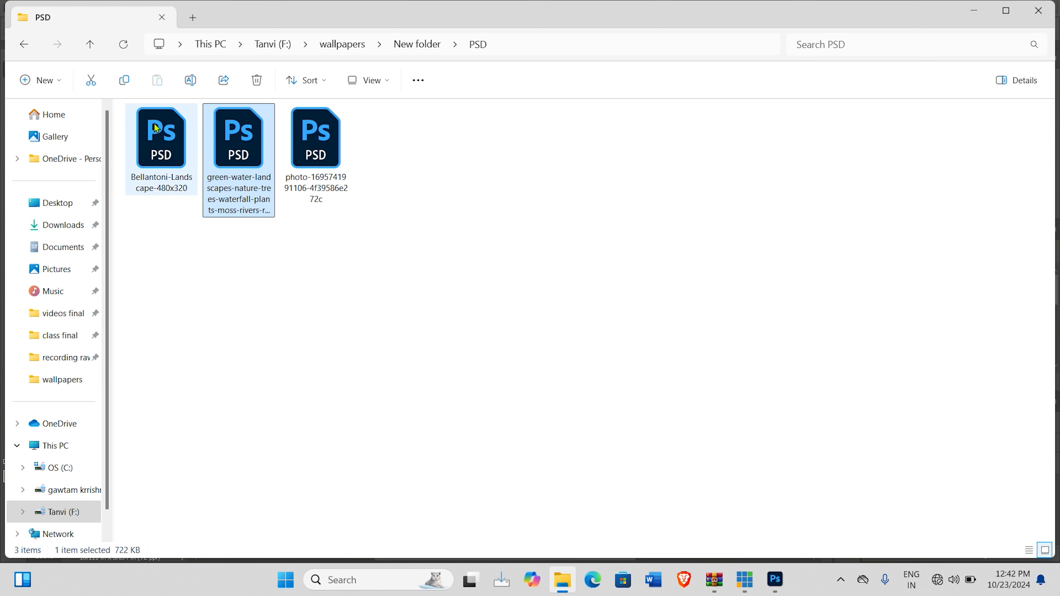
left_click(24, 44)
left_click(174, 133)
double_click(173, 133)
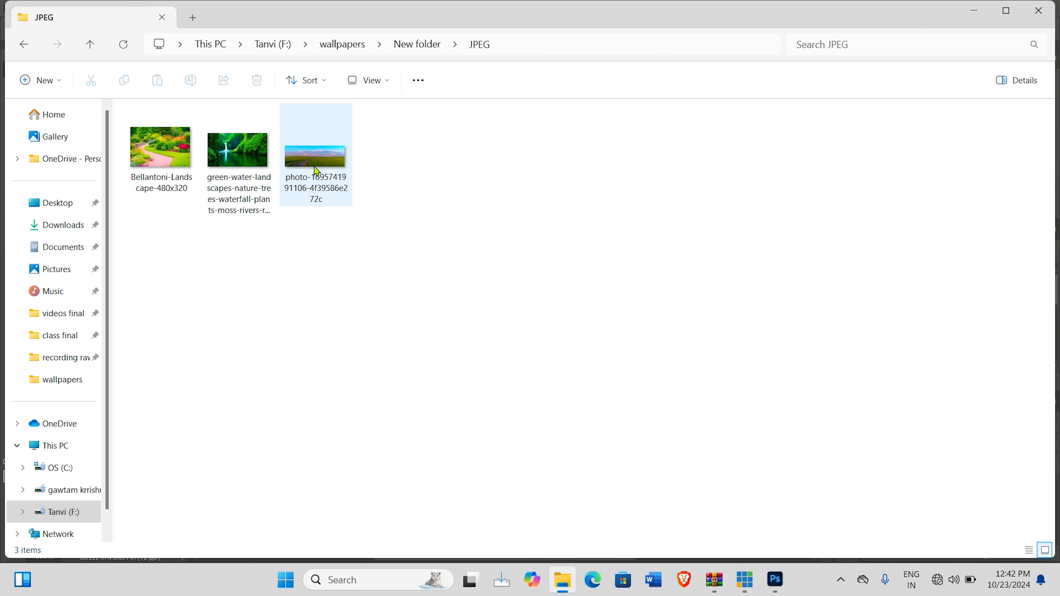
mouse_move(313, 167)
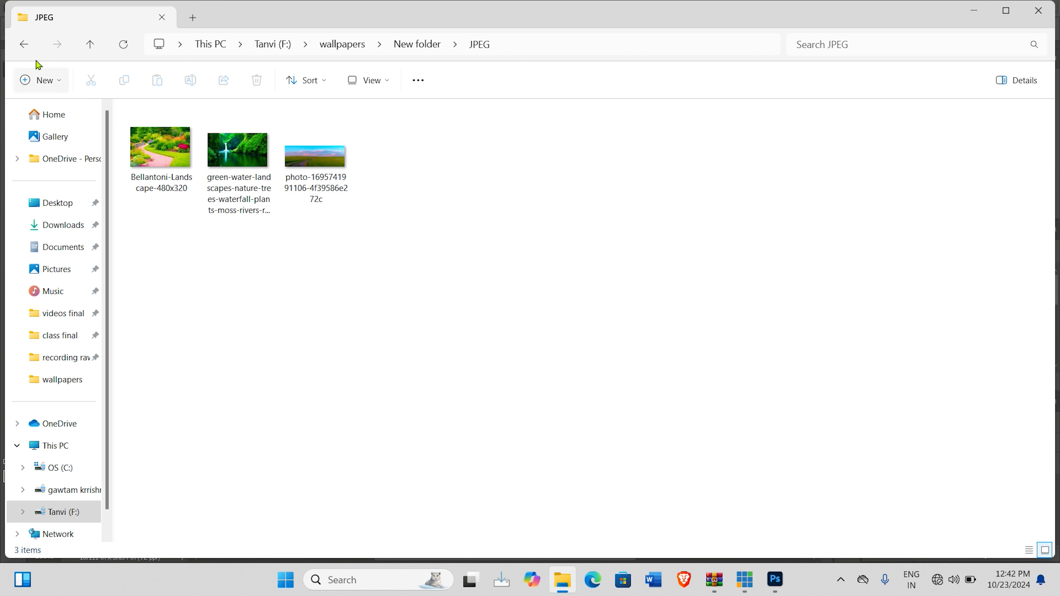
Go back to the wallpapers folder to look at the original images, and return to Photoshop
left_click(23, 45)
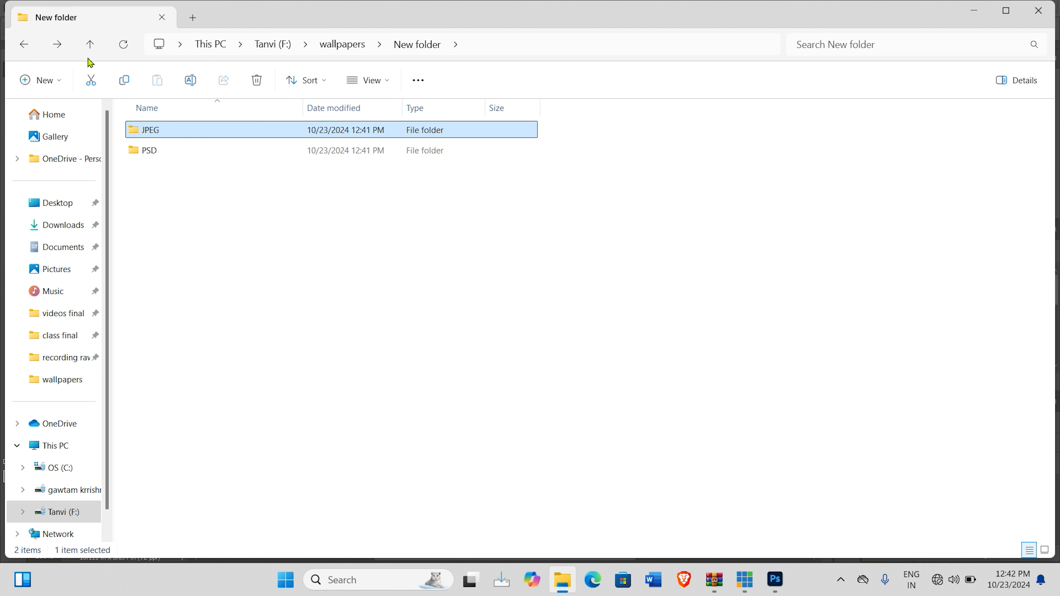
left_click(89, 45)
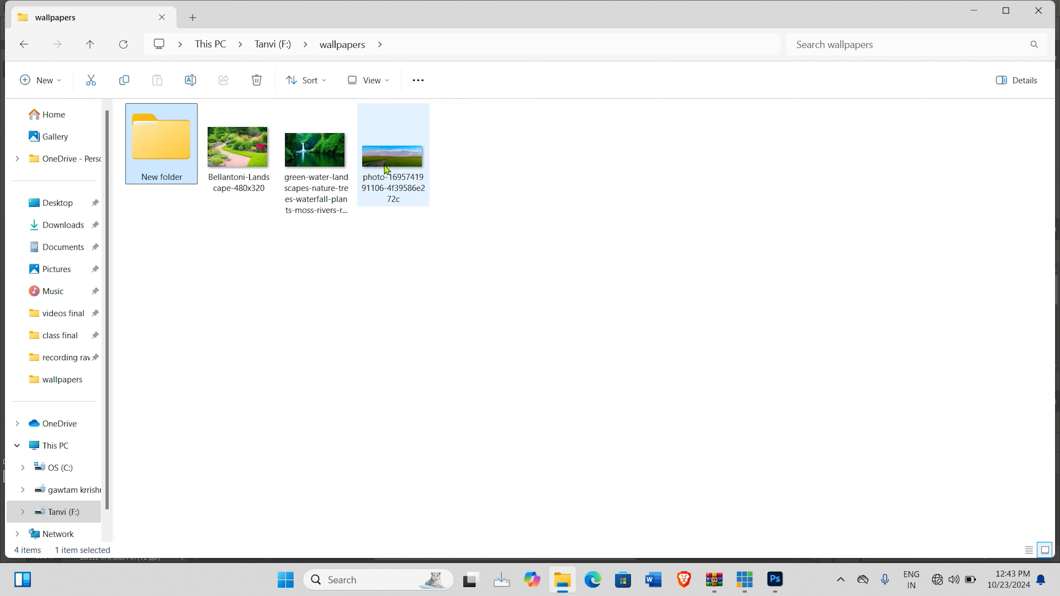
mouse_move(417, 167)
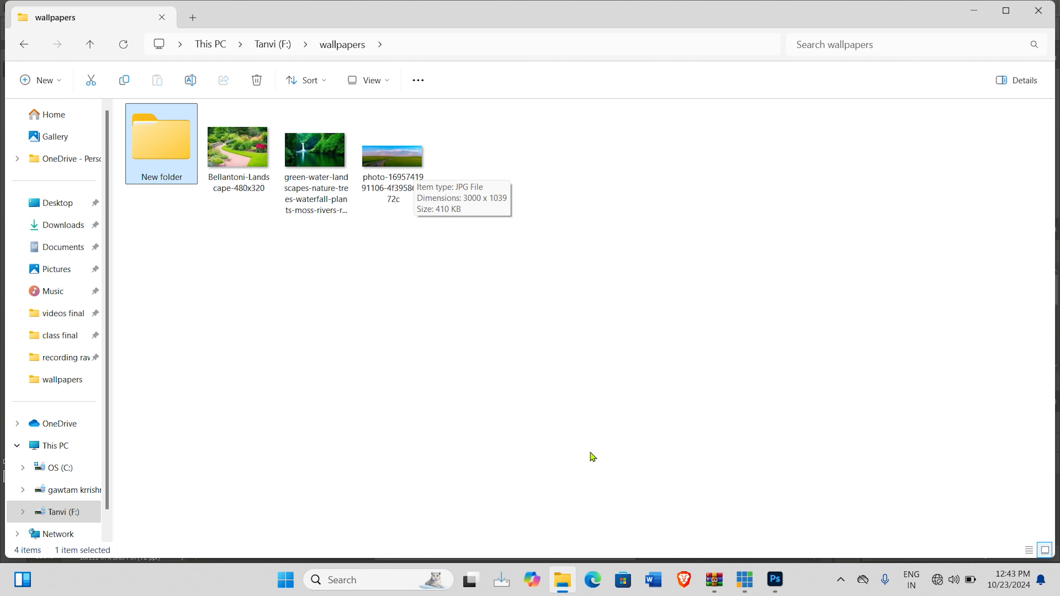
left_click(783, 582)
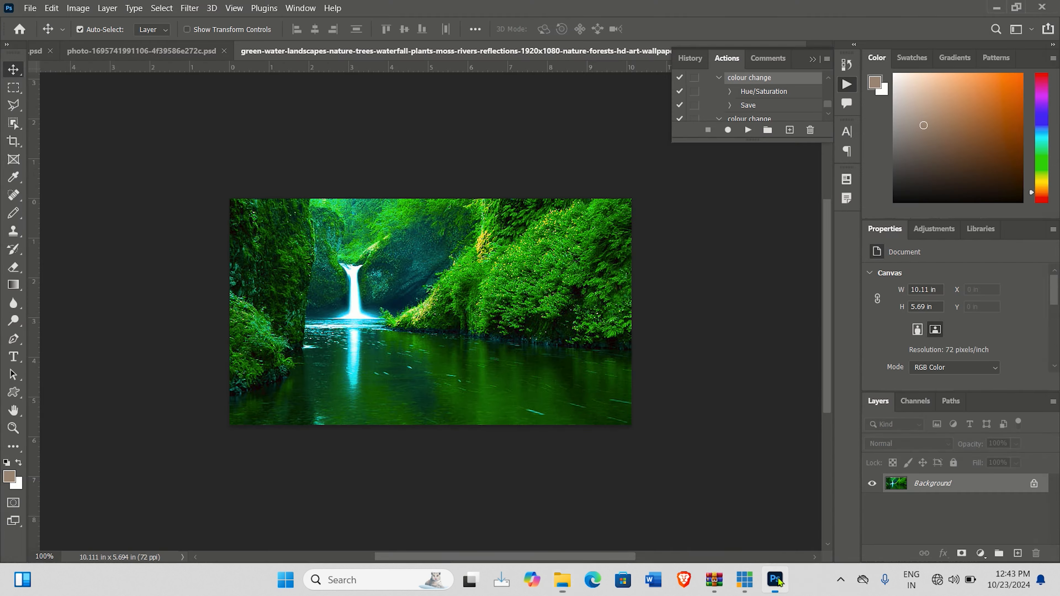
left_click(30, 10)
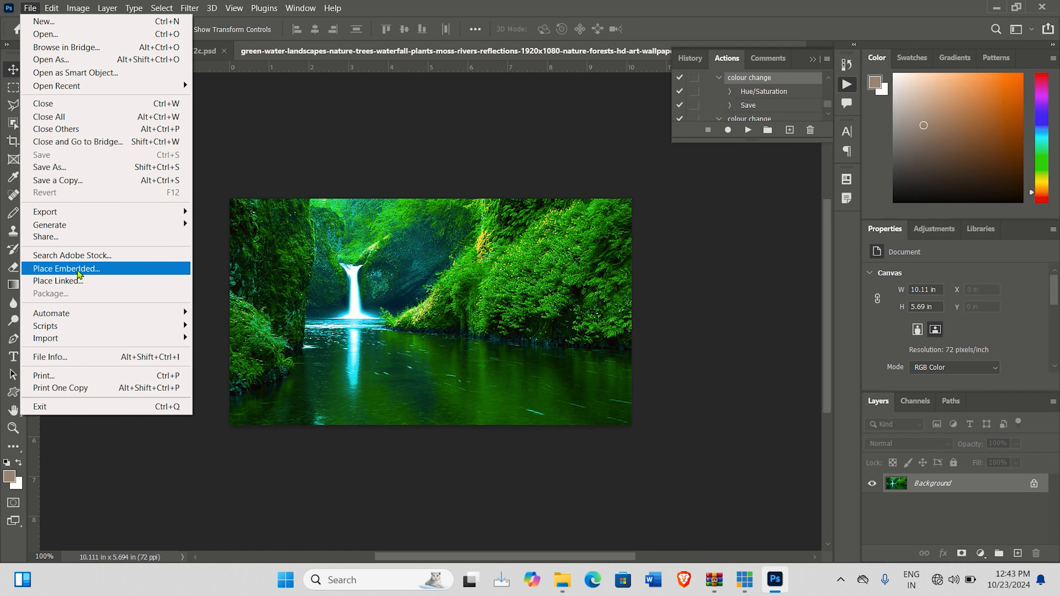
mouse_move(84, 326)
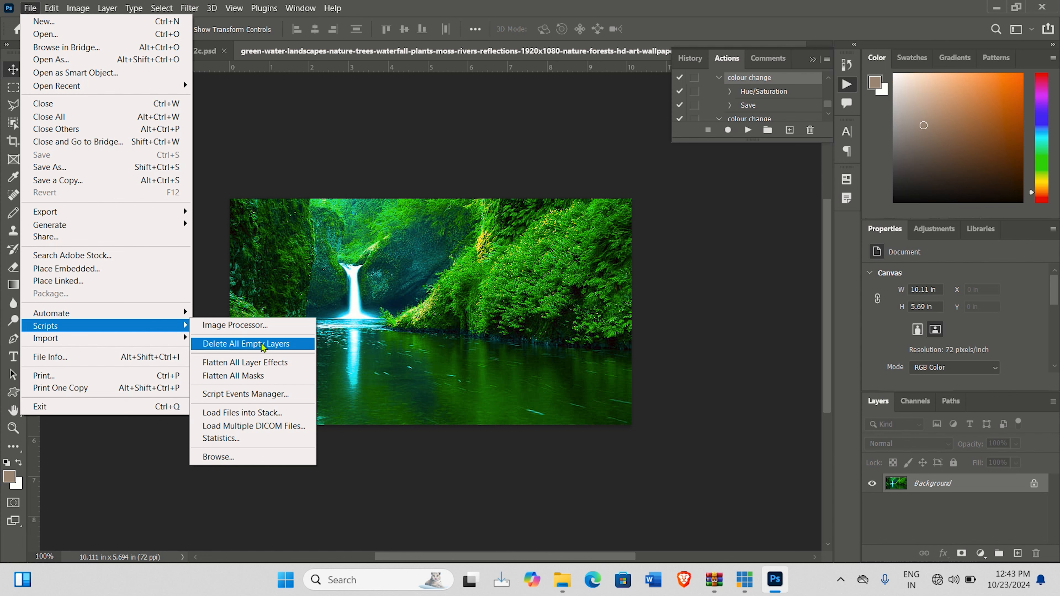
left_click(686, 455)
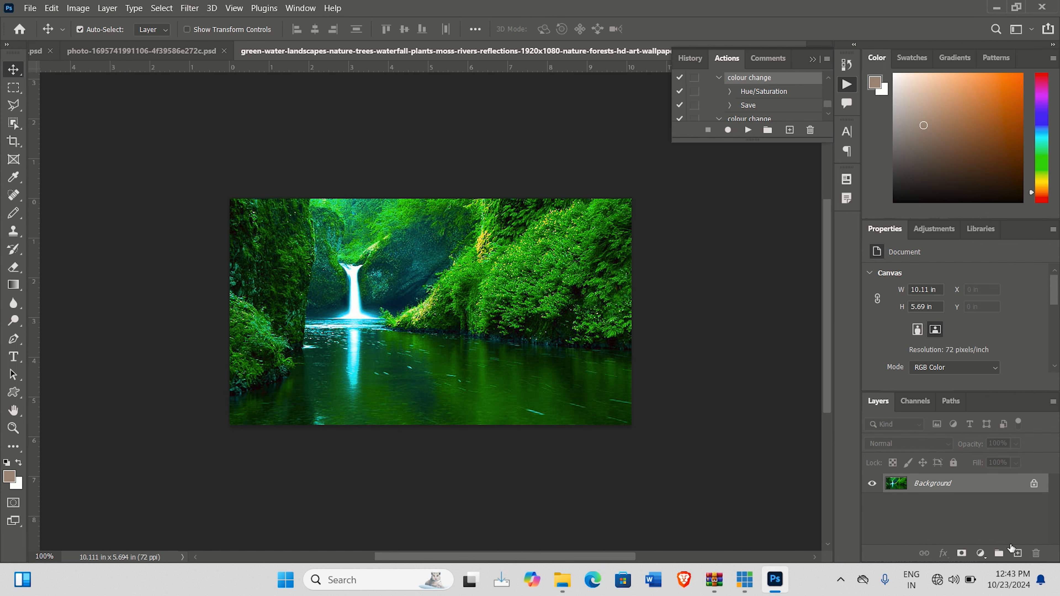
Add three empty layers above the waterfall background and remove them with the Delete All Empty Layers script
left_click(1017, 553)
left_click(1017, 553)
left_click(1017, 553)
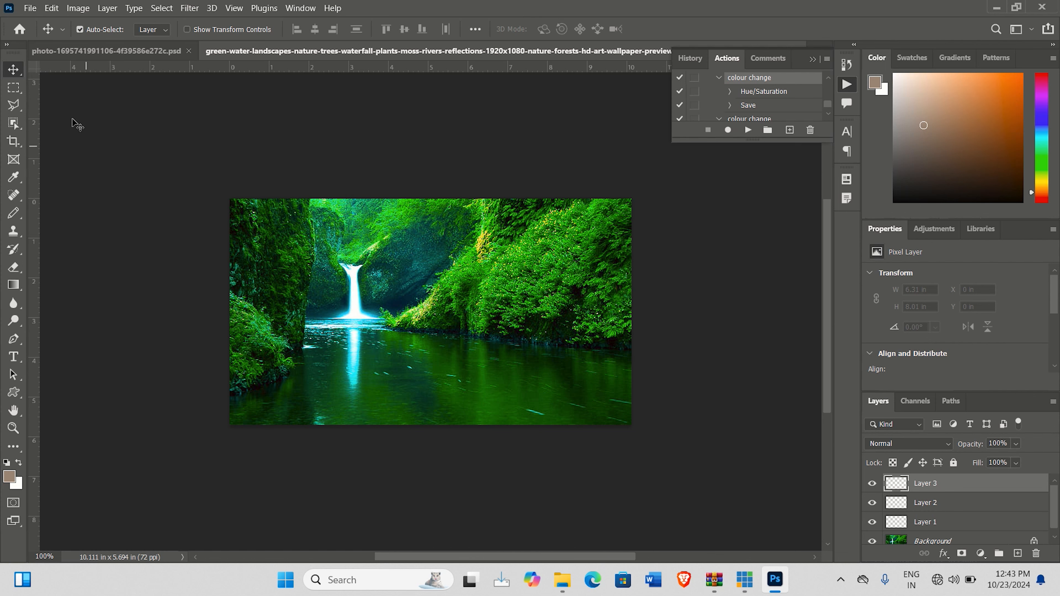
left_click(30, 6)
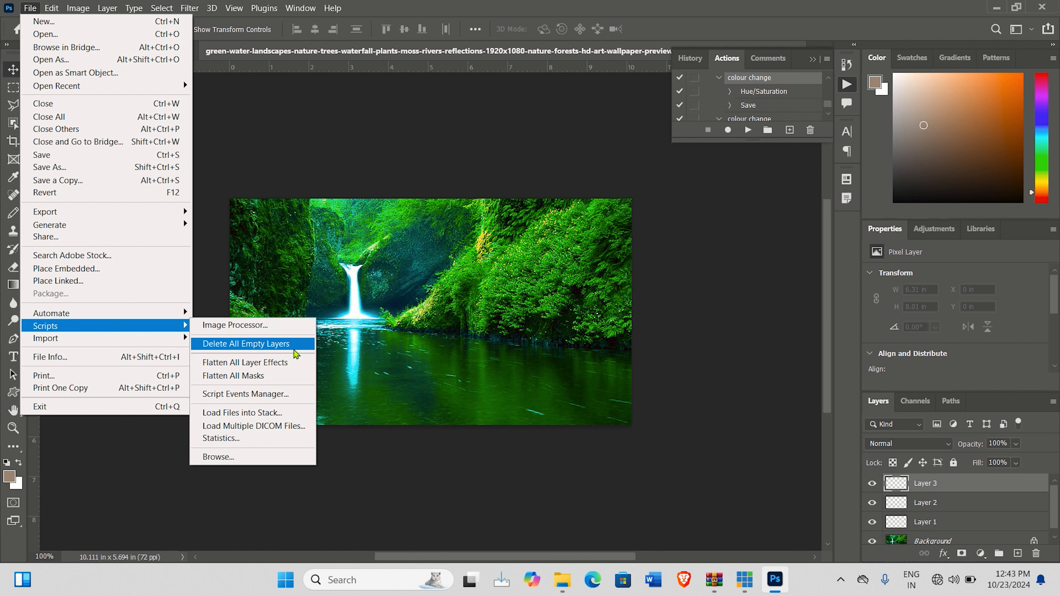
left_click(289, 348)
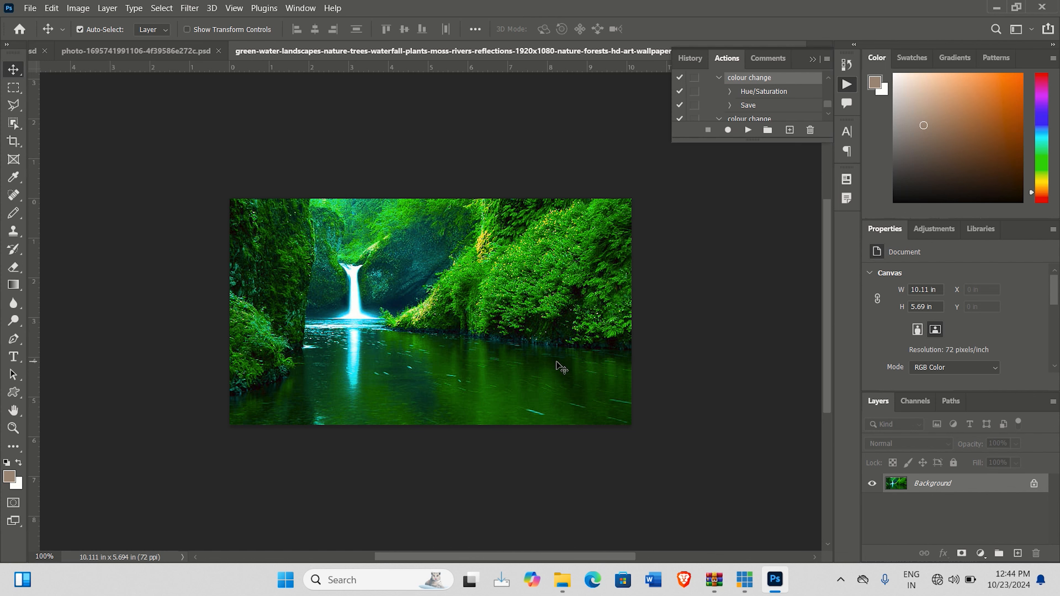
left_click(29, 8)
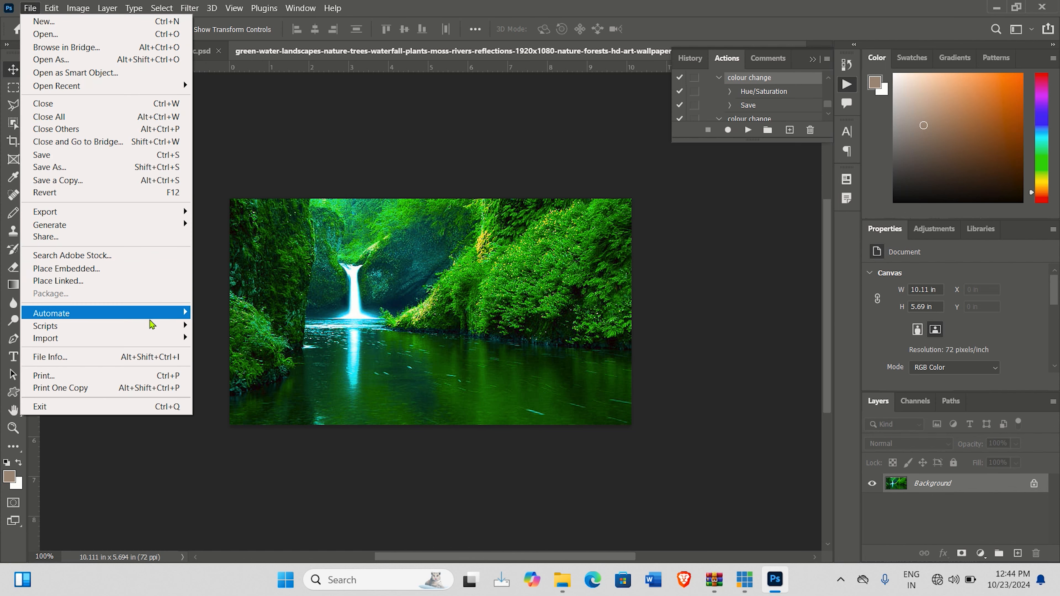
mouse_move(153, 328)
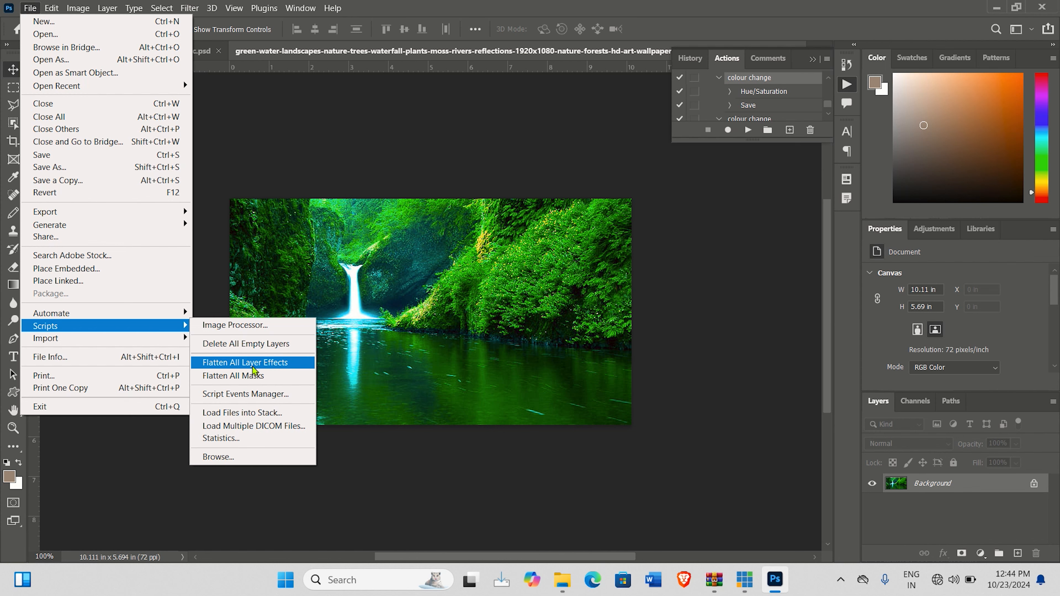
left_click(378, 369)
Add a text layer reading "king" over the waterfall and commit it
left_click(13, 357)
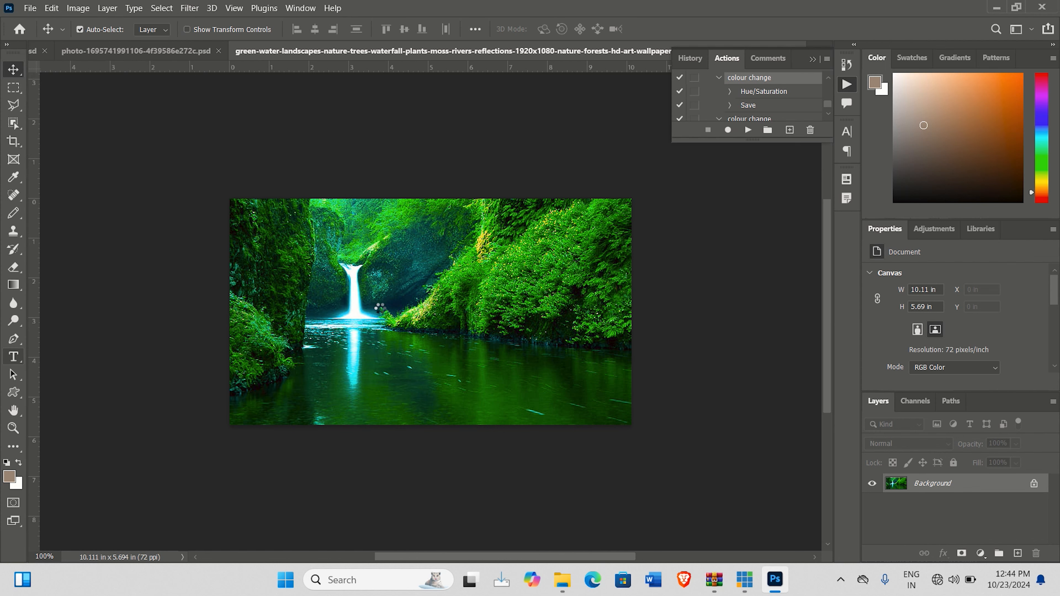
left_click(369, 299)
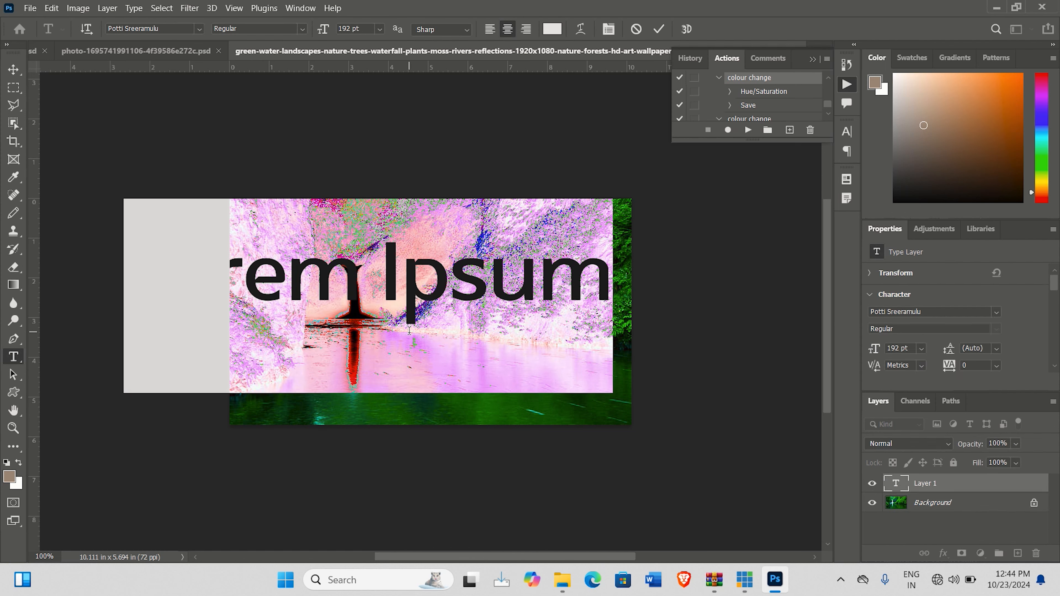
type("king")
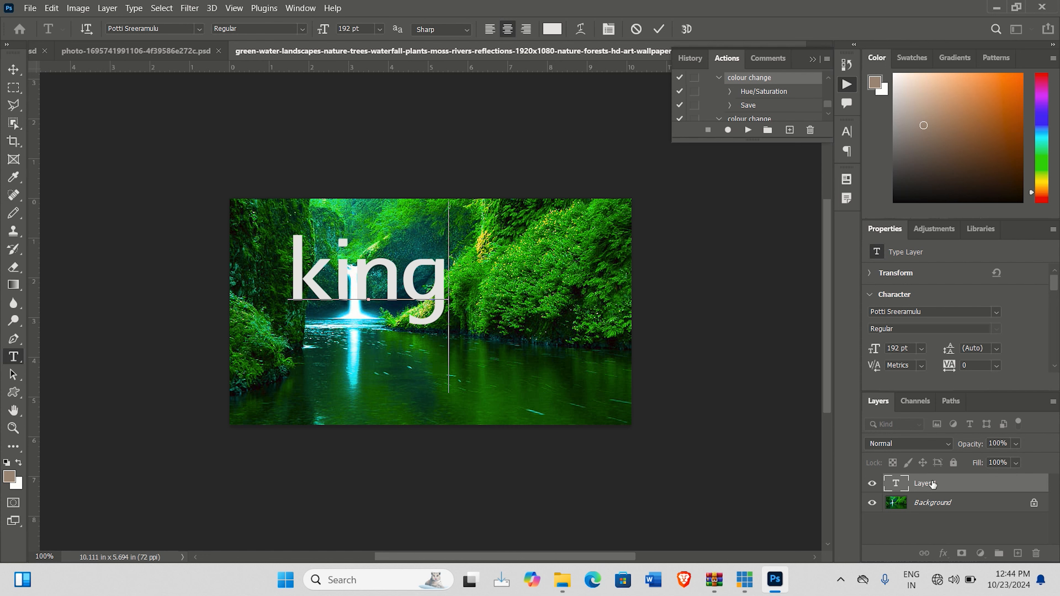
left_click(13, 69)
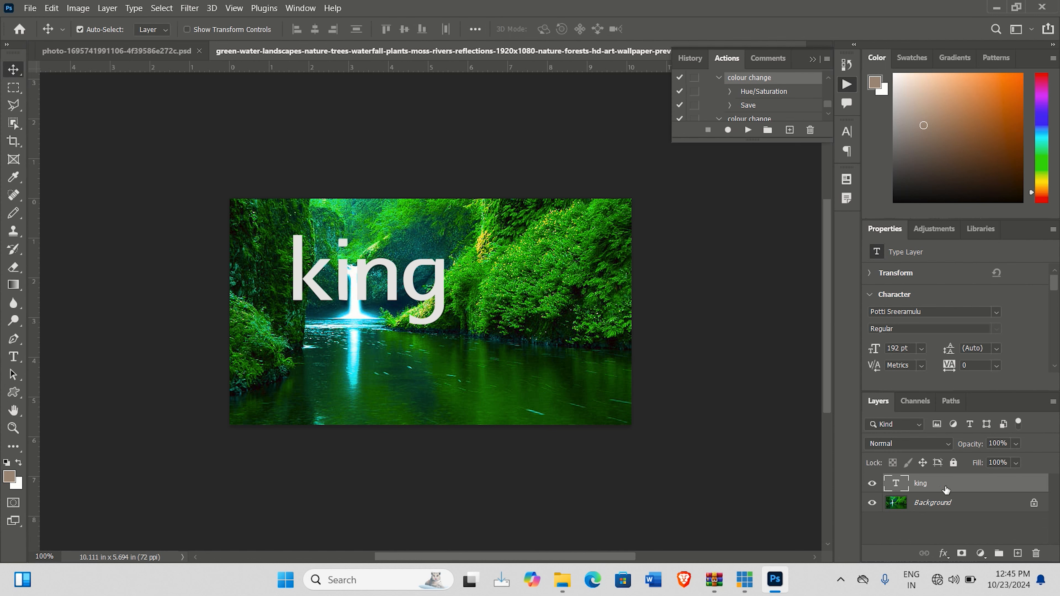
Enable the Drop Shadow and Outer Glow layer effects on the king text layer
double_click(1007, 488)
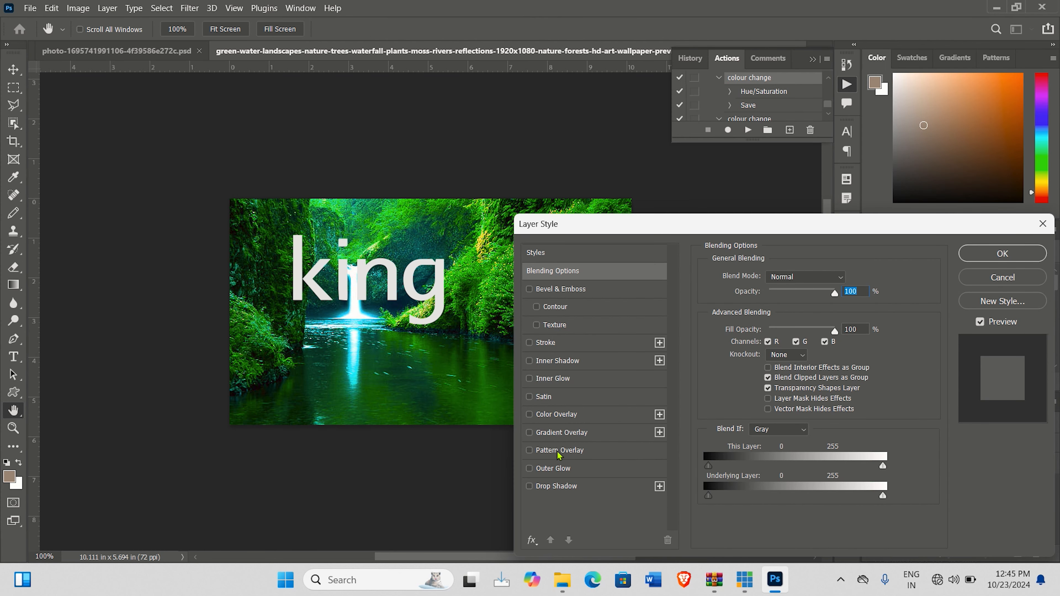
left_click(546, 491)
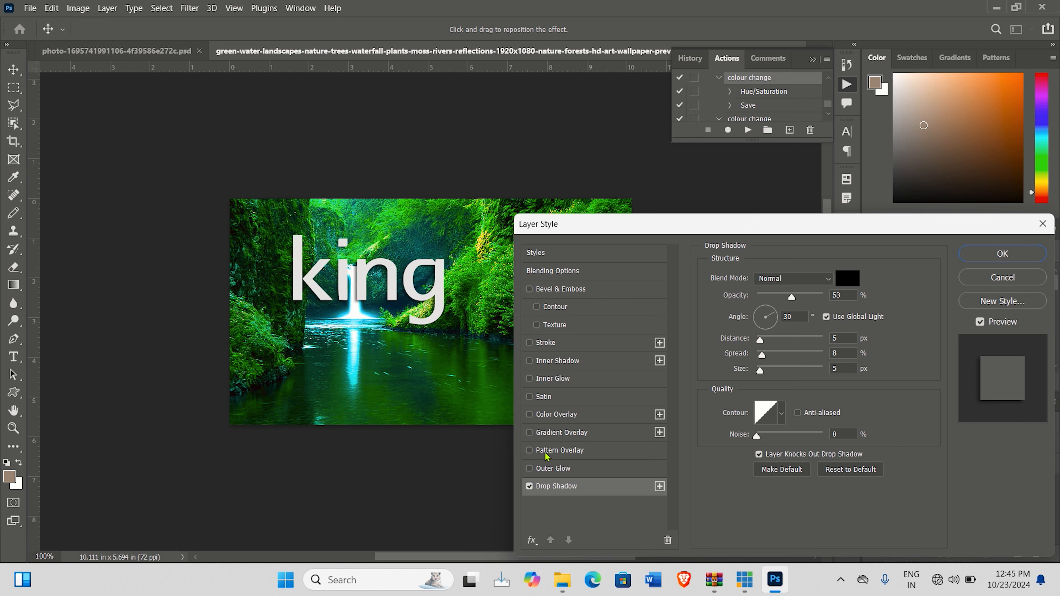
left_click(544, 470)
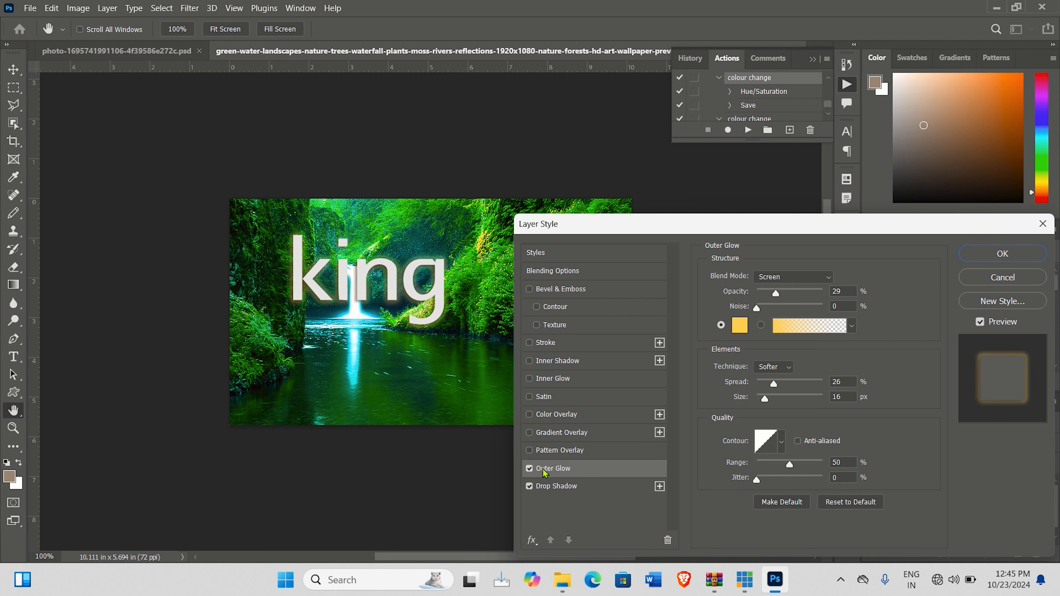
Add a red stroke effect to the king text layer and apply the layer style
left_click(552, 345)
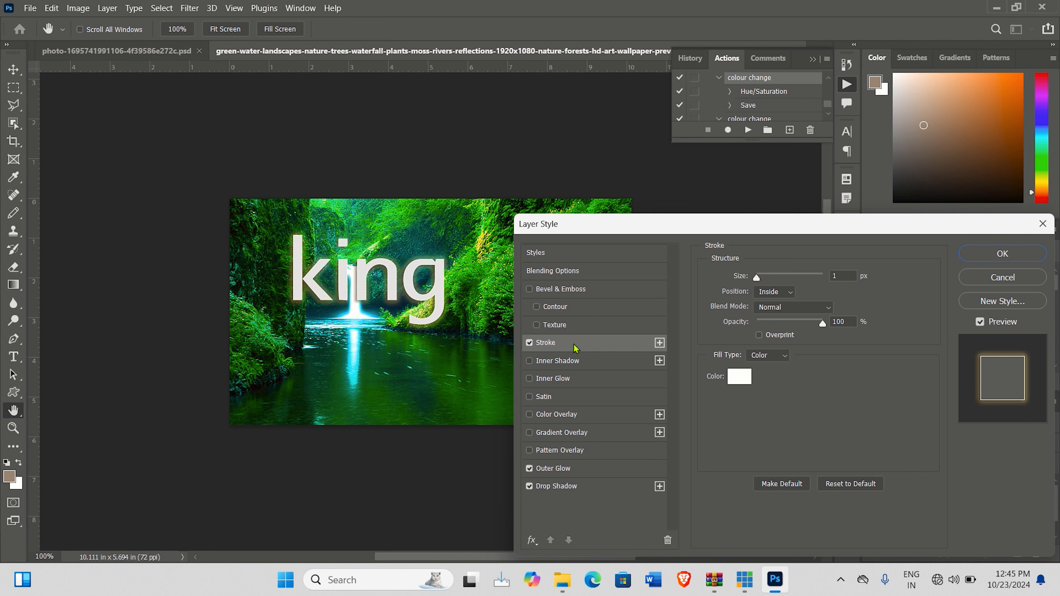
left_click(738, 376)
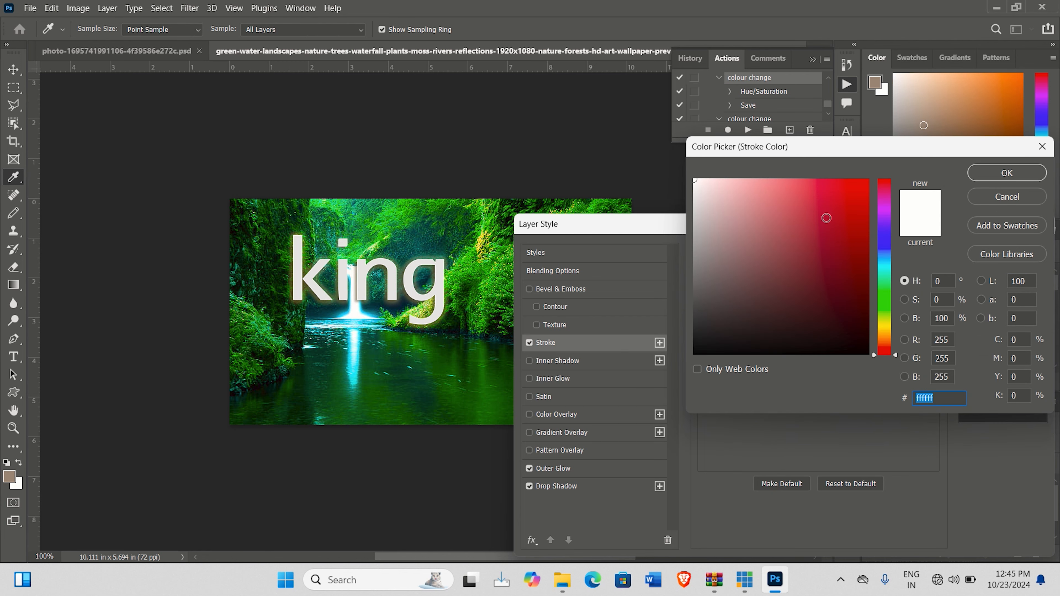
type("ff0000")
left_click(985, 177)
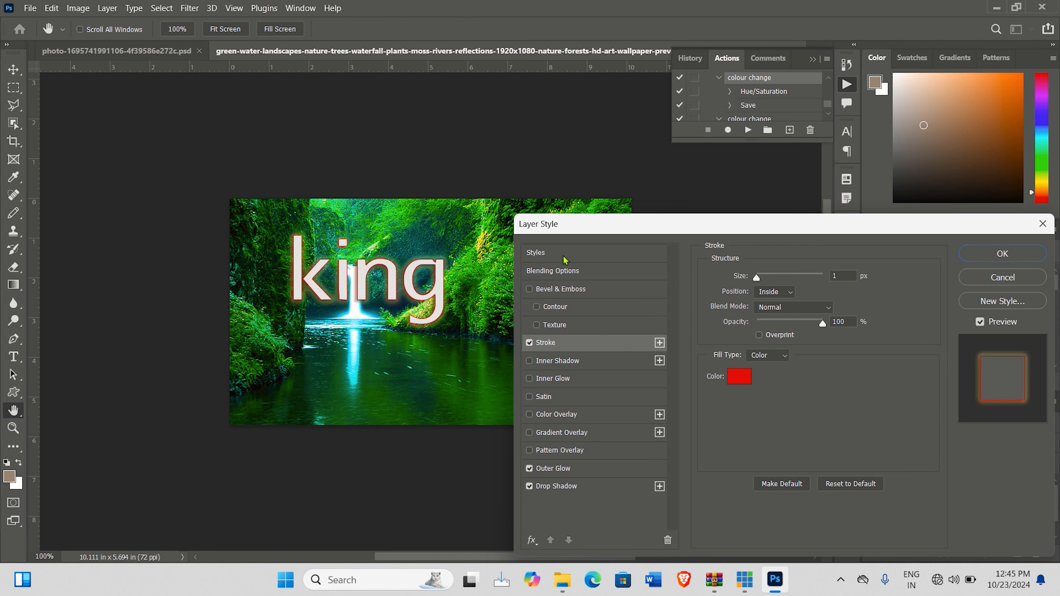
left_click(1002, 255)
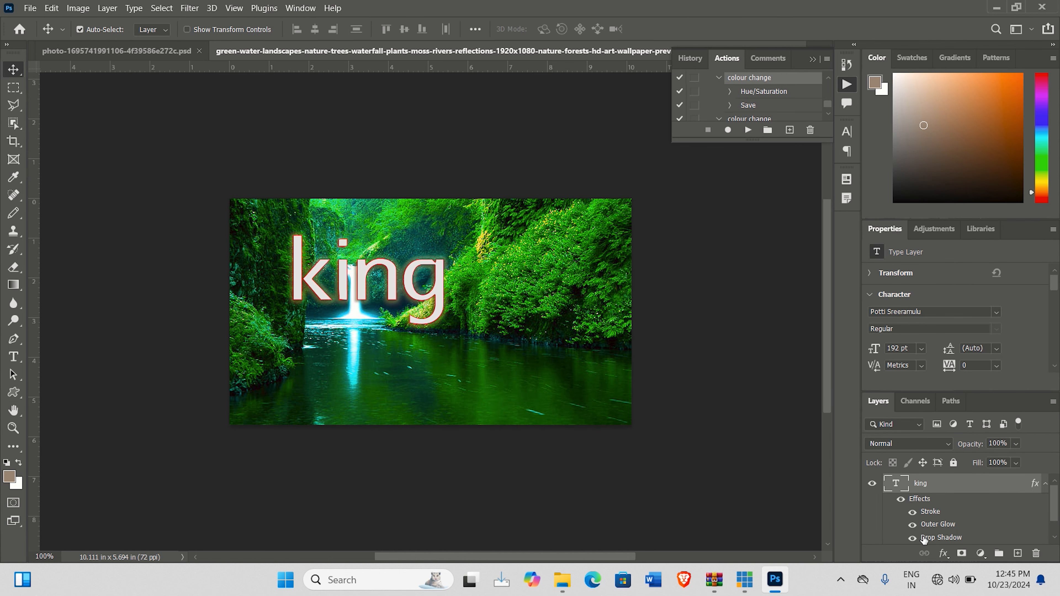
Run the Flatten All Layer Effects script to merge the king layer's effects into its pixels
scroll(1001, 501, "down", 1)
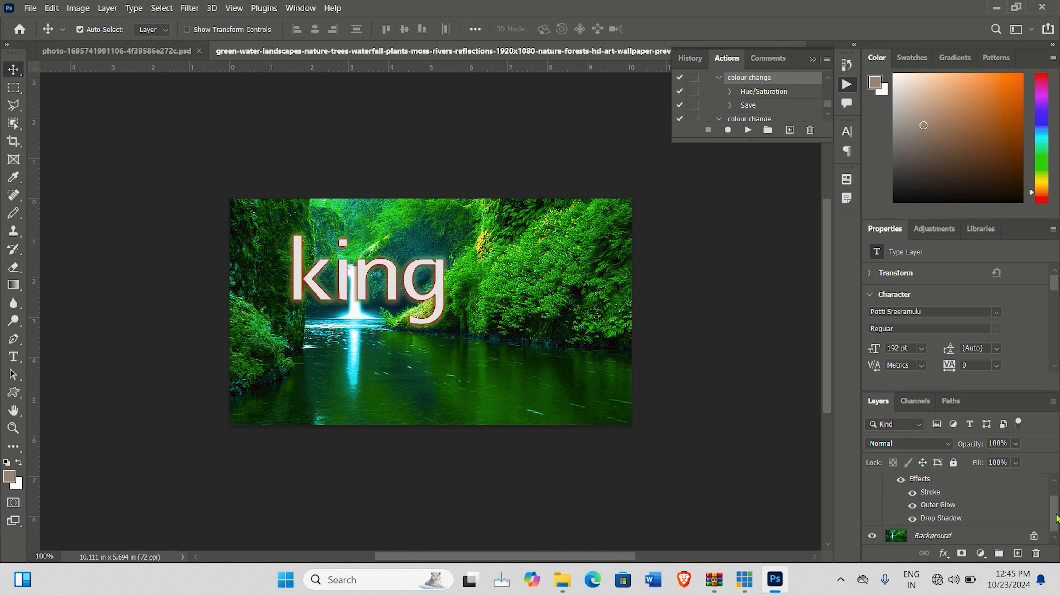
scroll(971, 518, "up", 1)
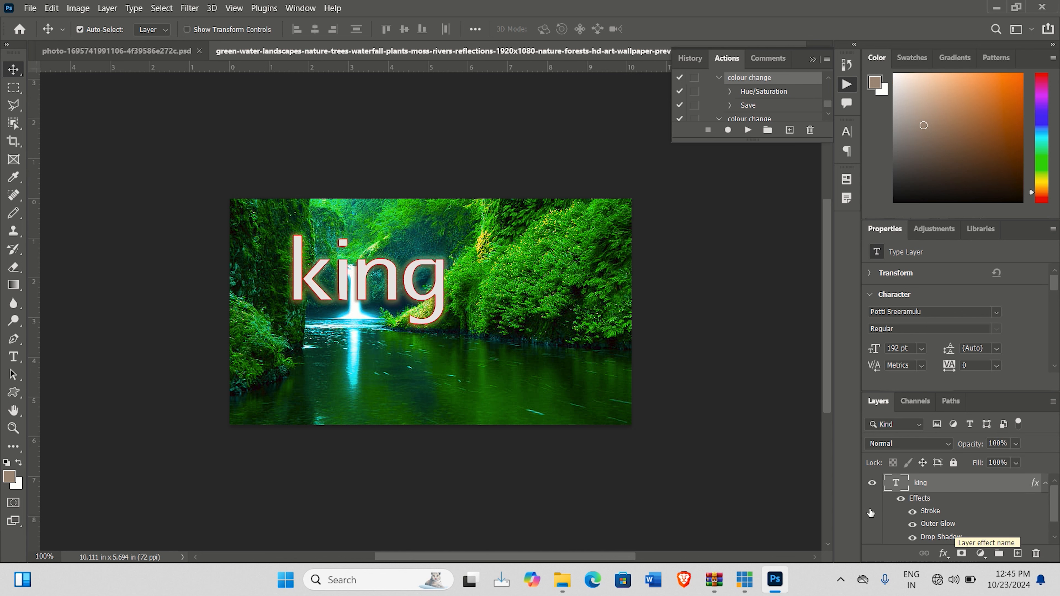
left_click(27, 12)
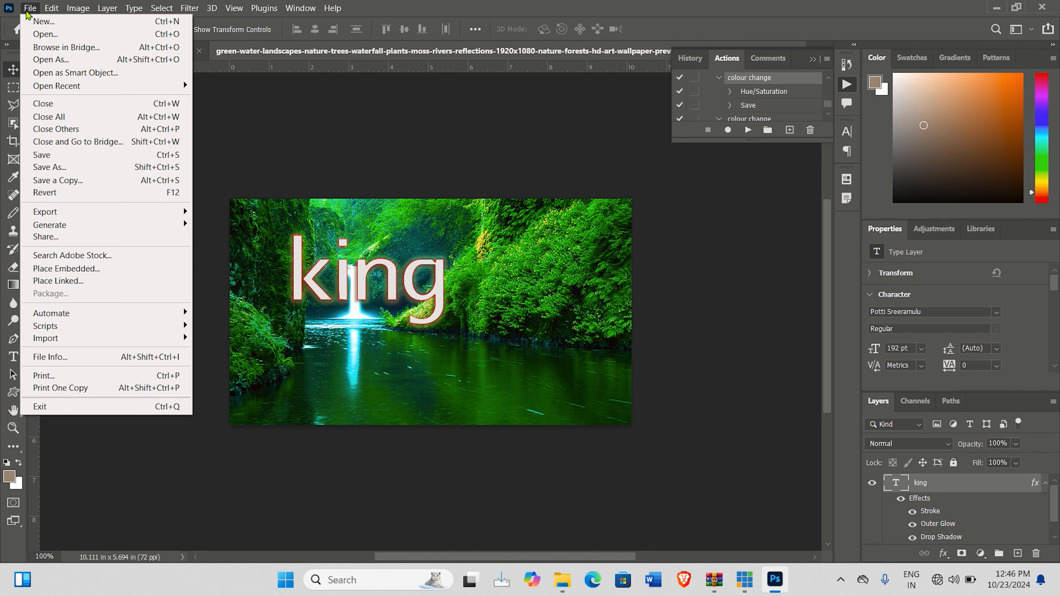
mouse_move(93, 331)
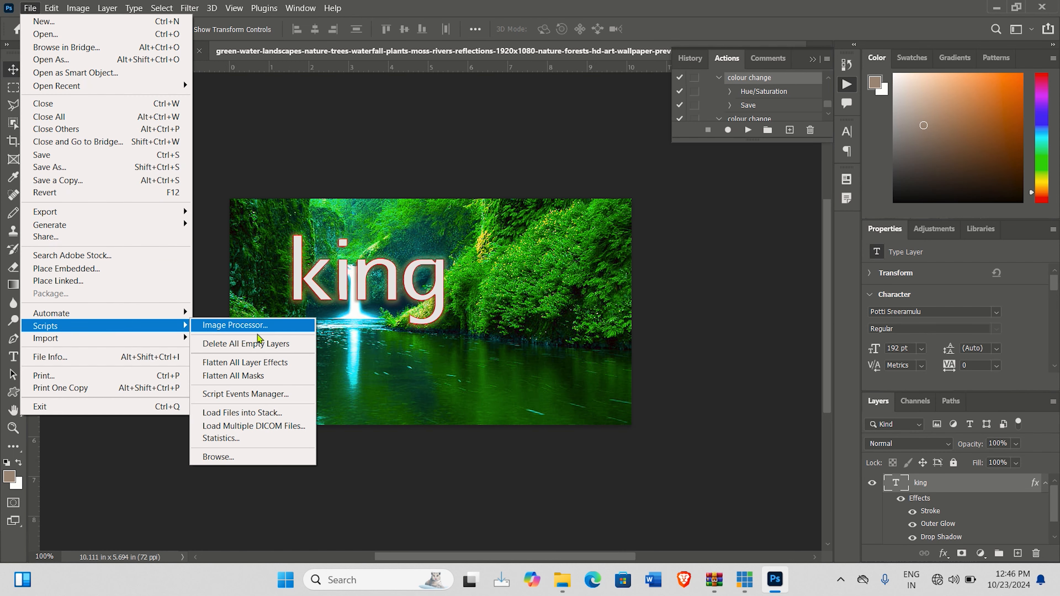
left_click(269, 368)
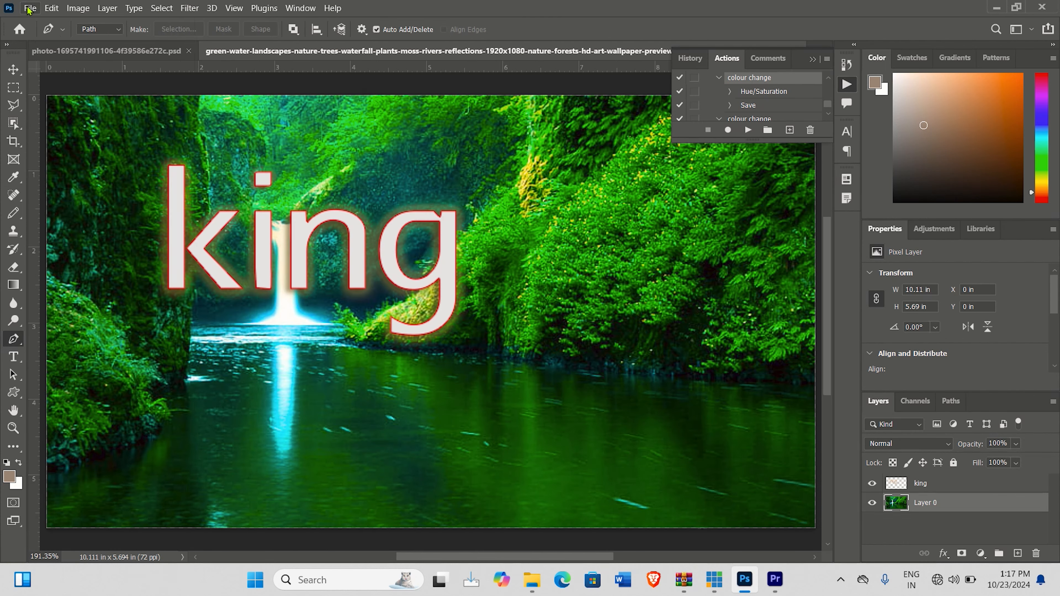
left_click(30, 8)
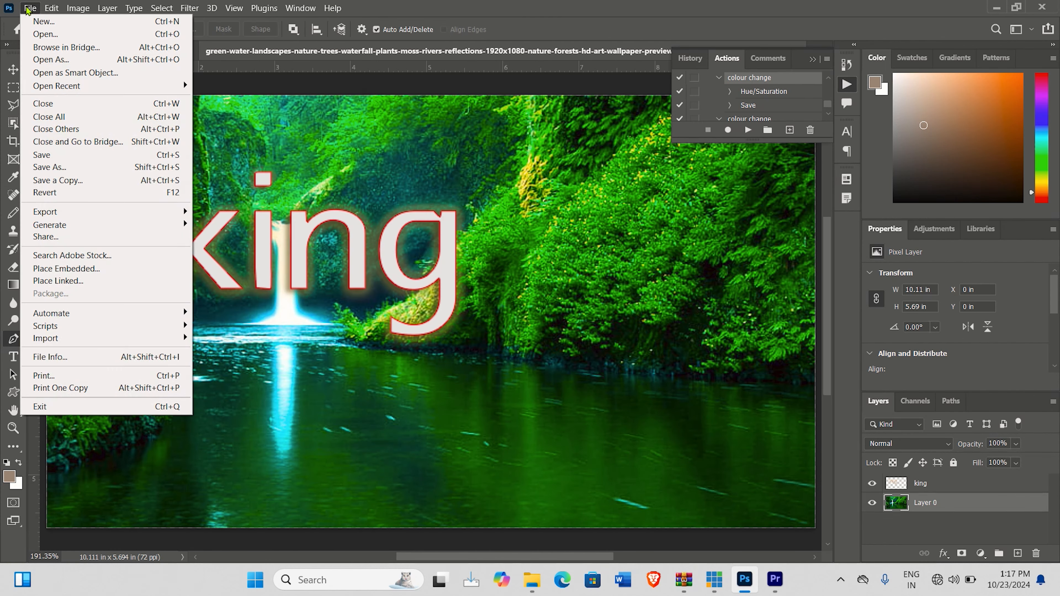
mouse_move(77, 330)
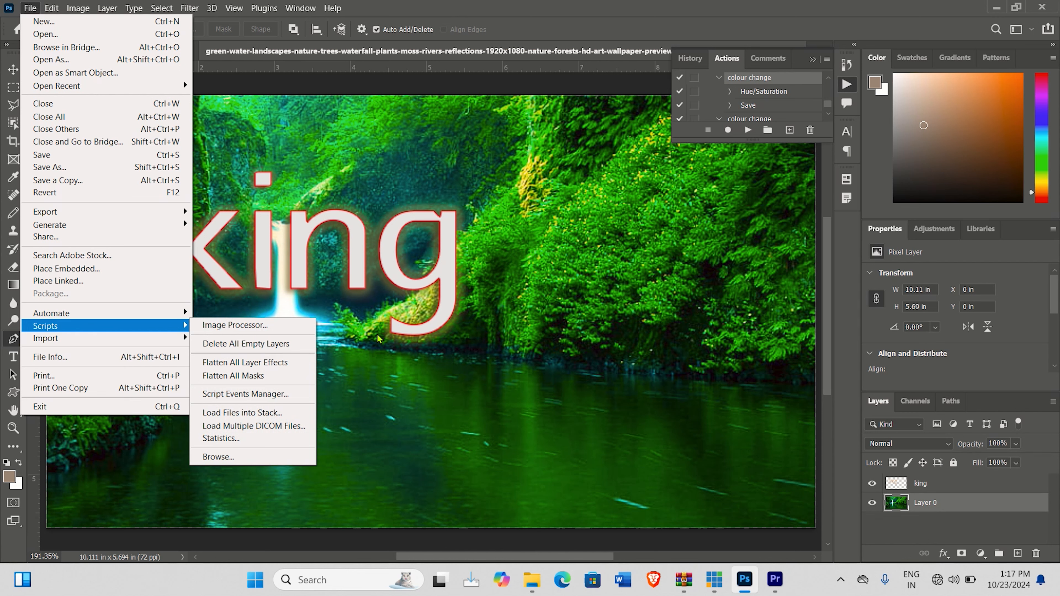
left_click(537, 4)
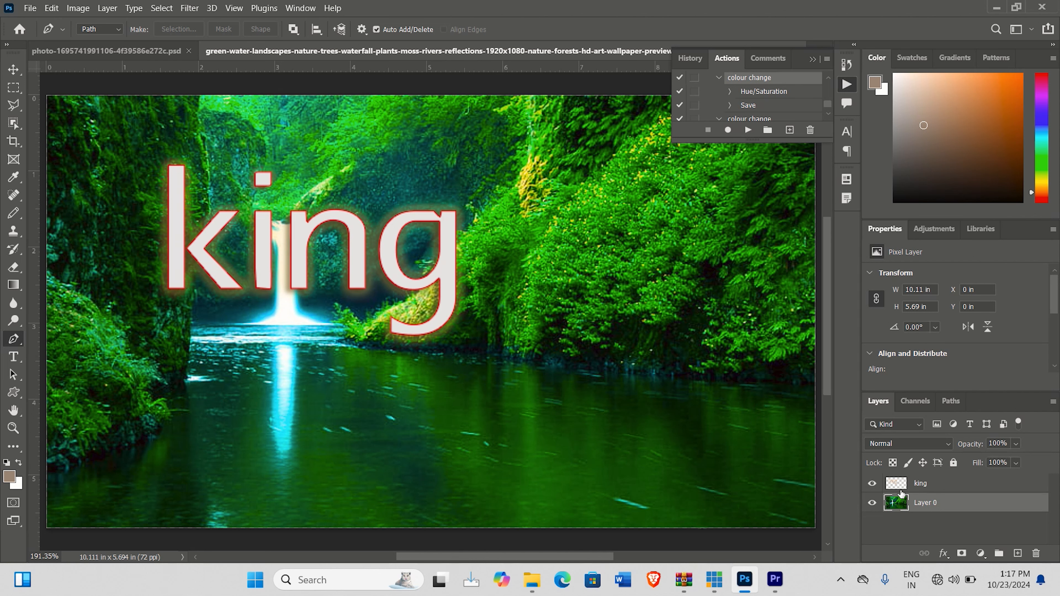
Move the waterfall layer, Layer 0, above the king layer and load the king lettering's outline as a selection
left_click_drag(926, 506, 914, 479)
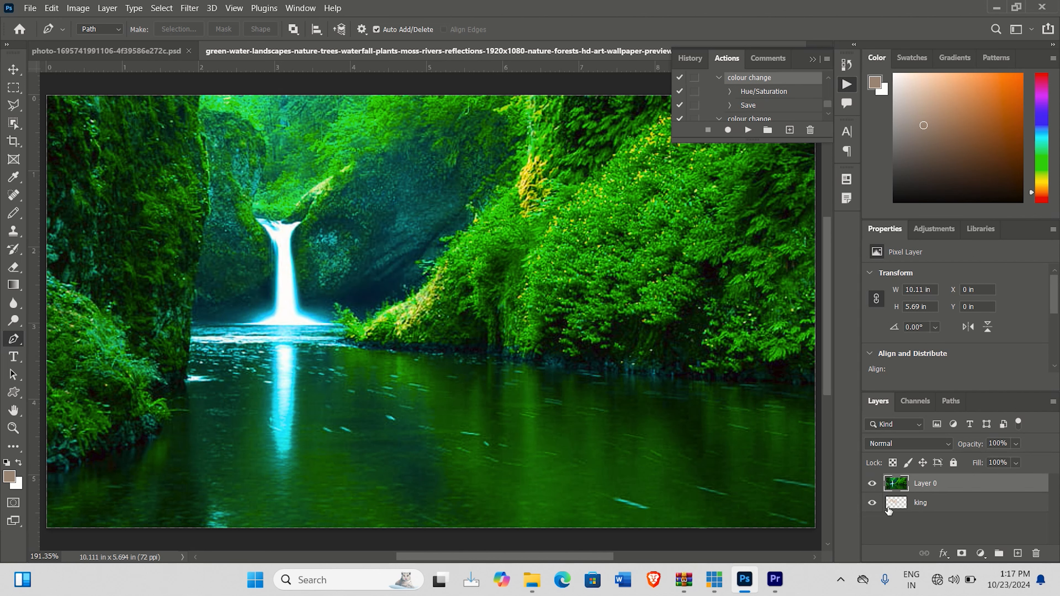
left_click_drag(900, 509, 900, 510)
left_click(900, 509, "ctrl")
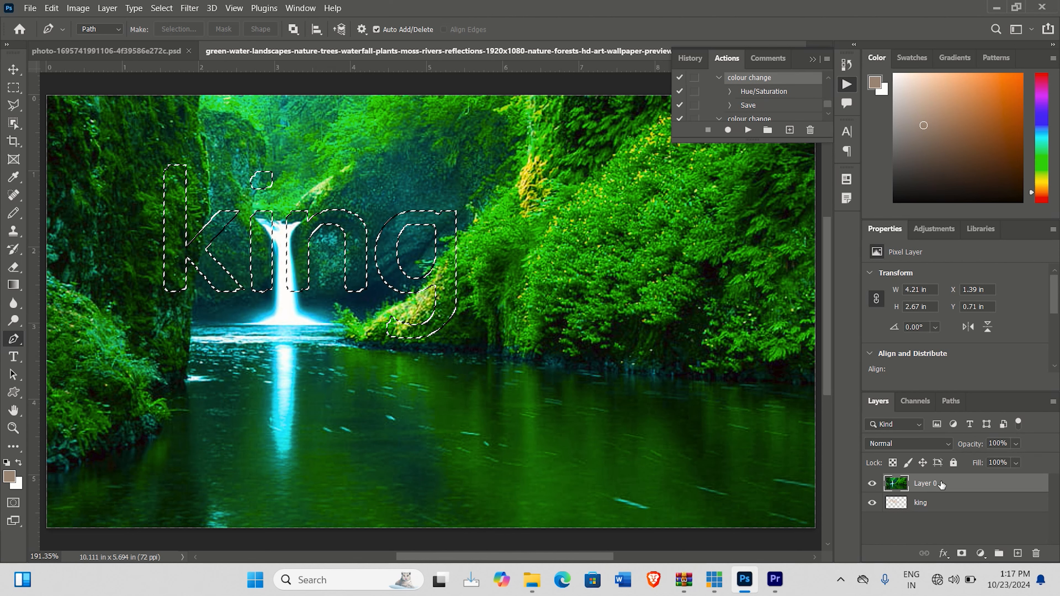
Add a layer mask to Layer 0 that reveals only the selected king lettering
left_click(109, 12)
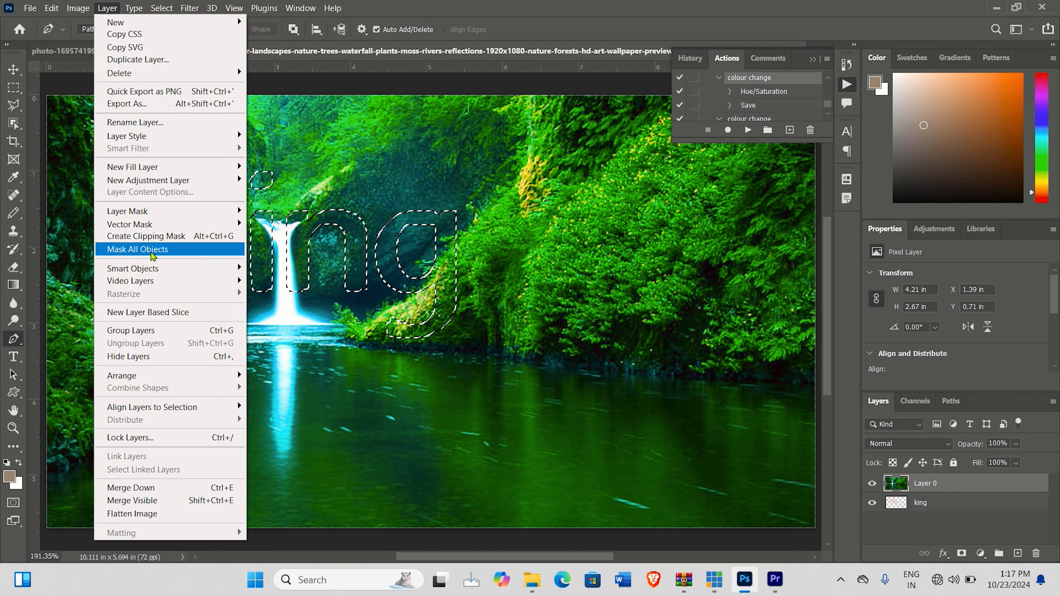
mouse_move(172, 211)
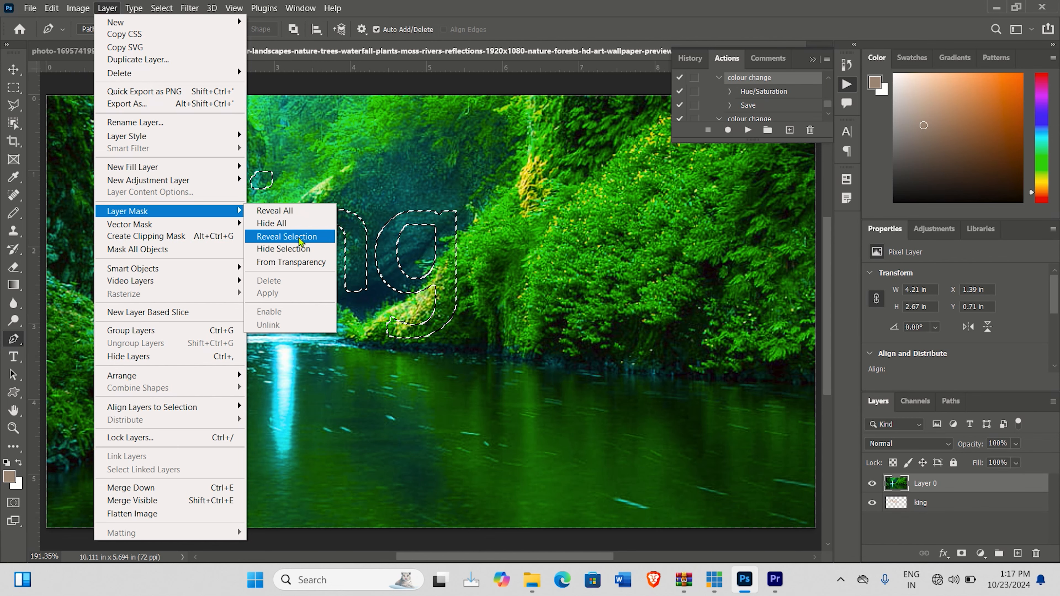
left_click(299, 236)
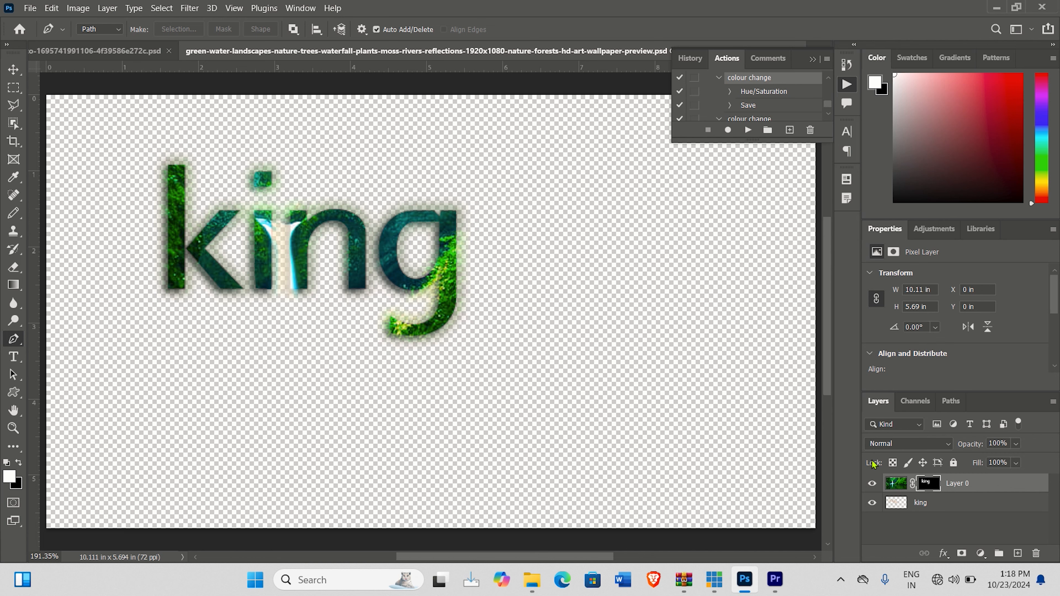
Run the Flatten All Masks script to apply Layer 0's mask to its pixels
left_click(29, 9)
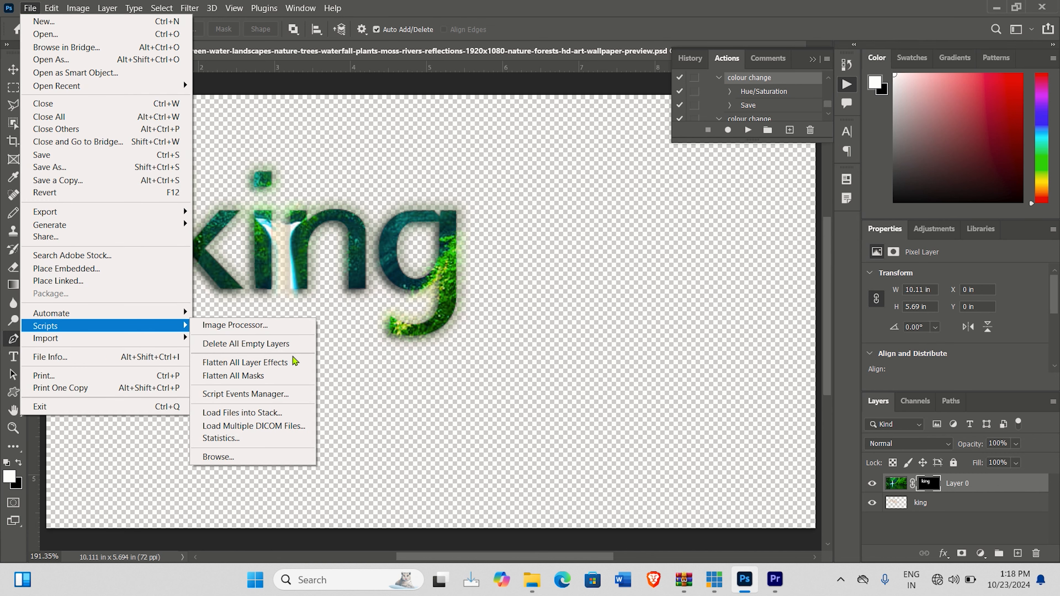
left_click(253, 378)
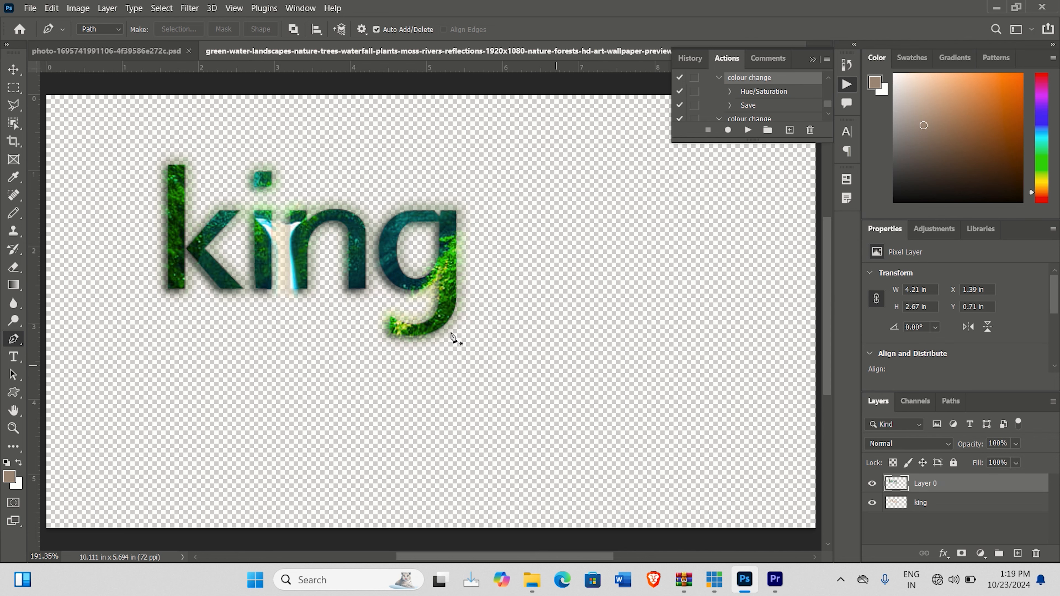
left_click(30, 12)
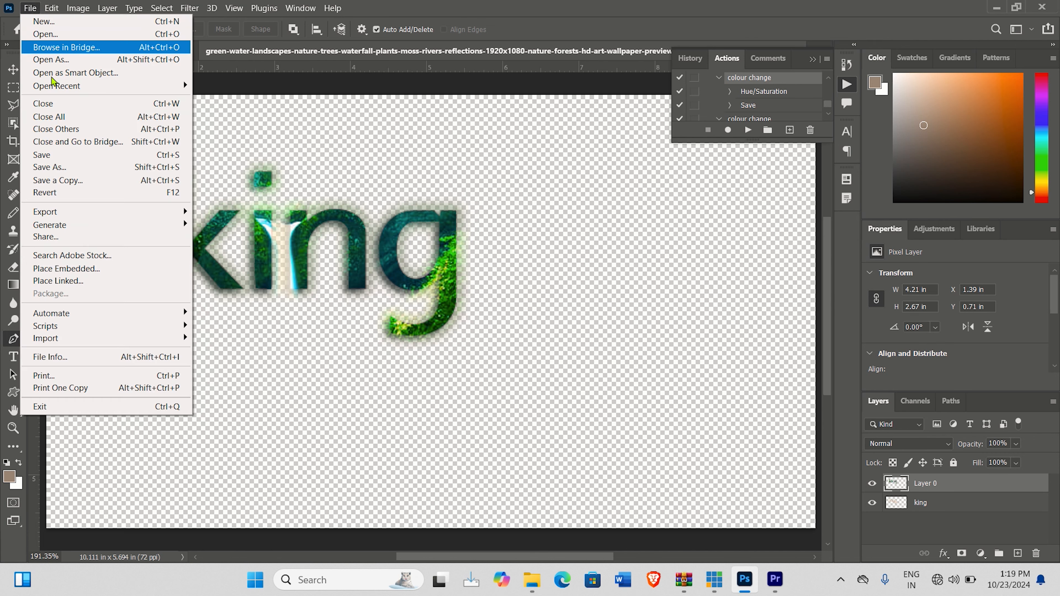
mouse_move(87, 326)
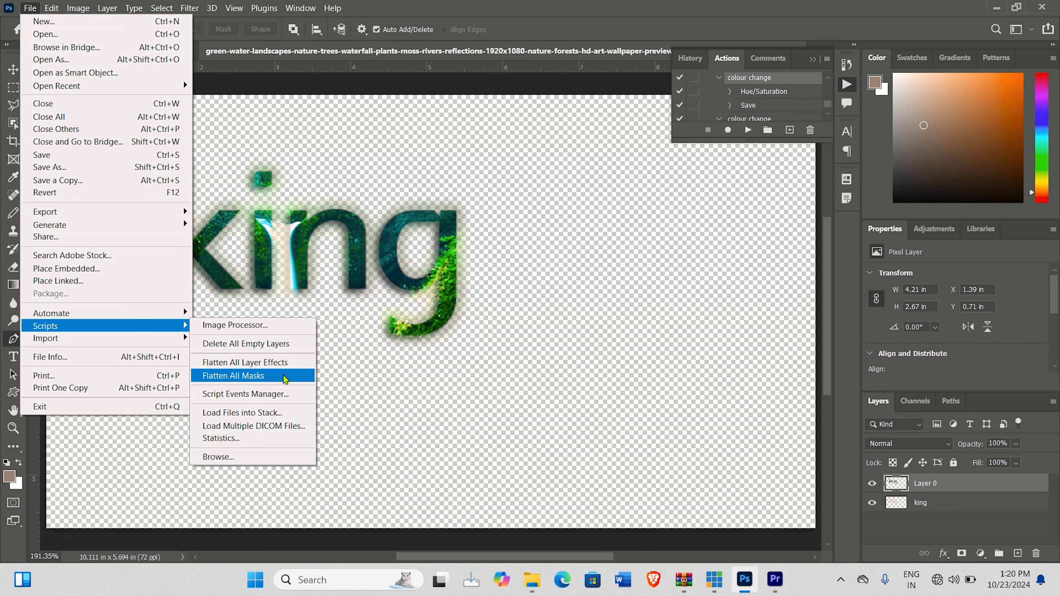
left_click(603, 13)
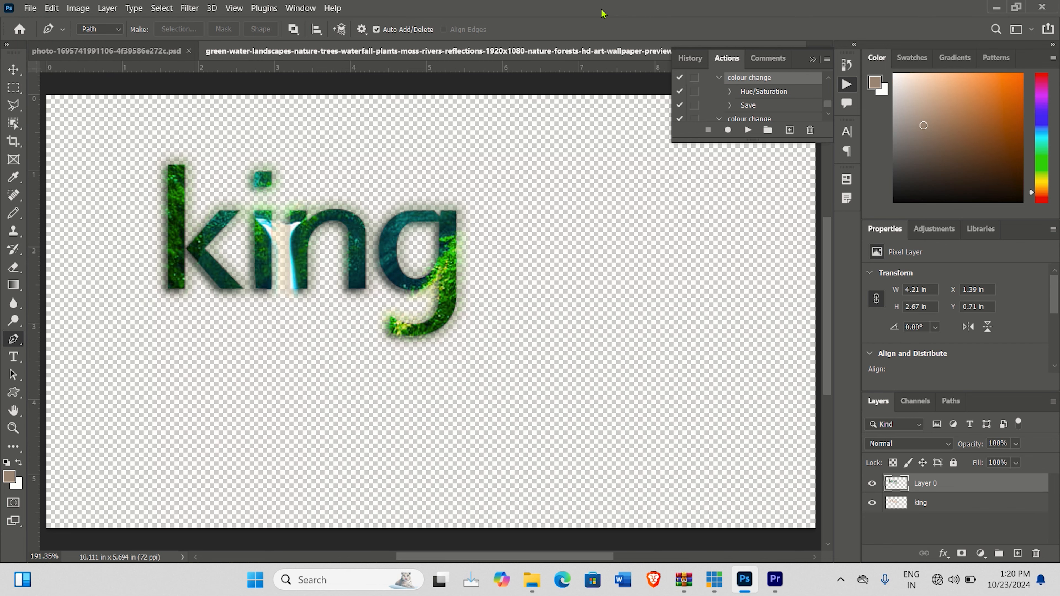